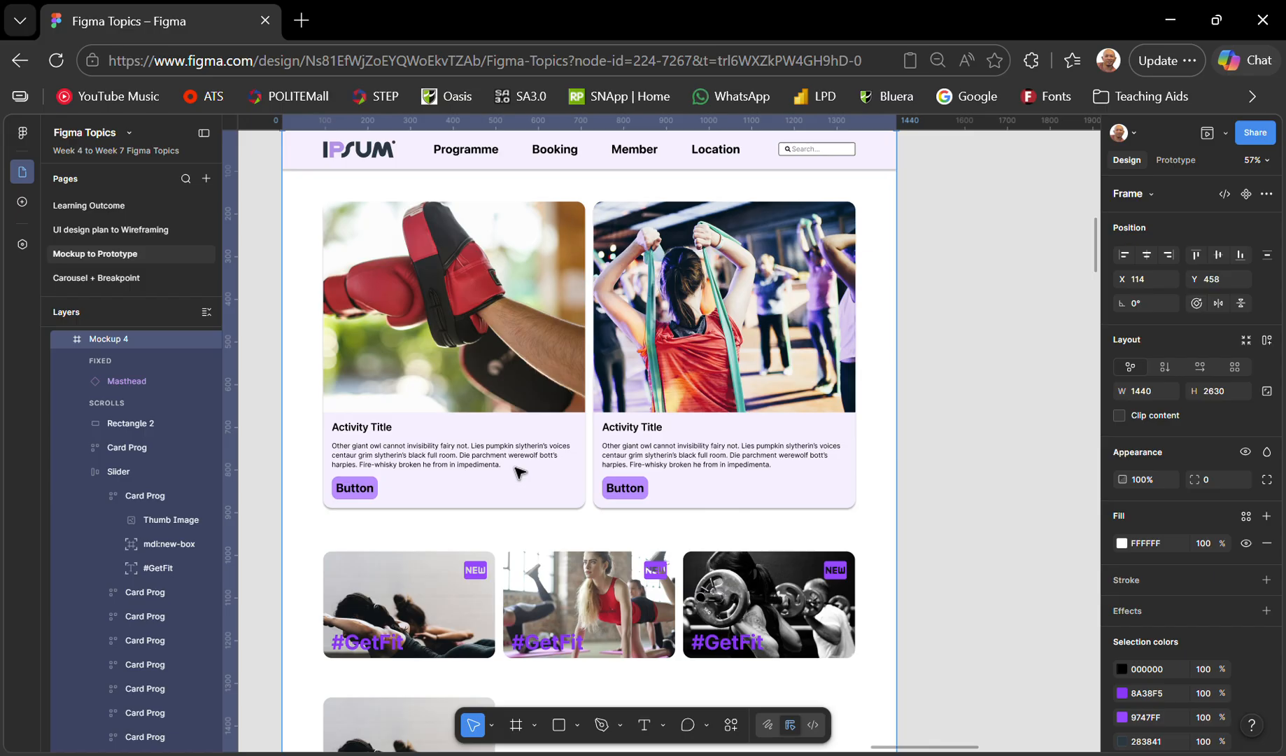
# Duplicate the single #GetFit card below the three-card row and place the copy to its right at X 528, Y 1332
pyautogui.scroll(-5, 518, 473)
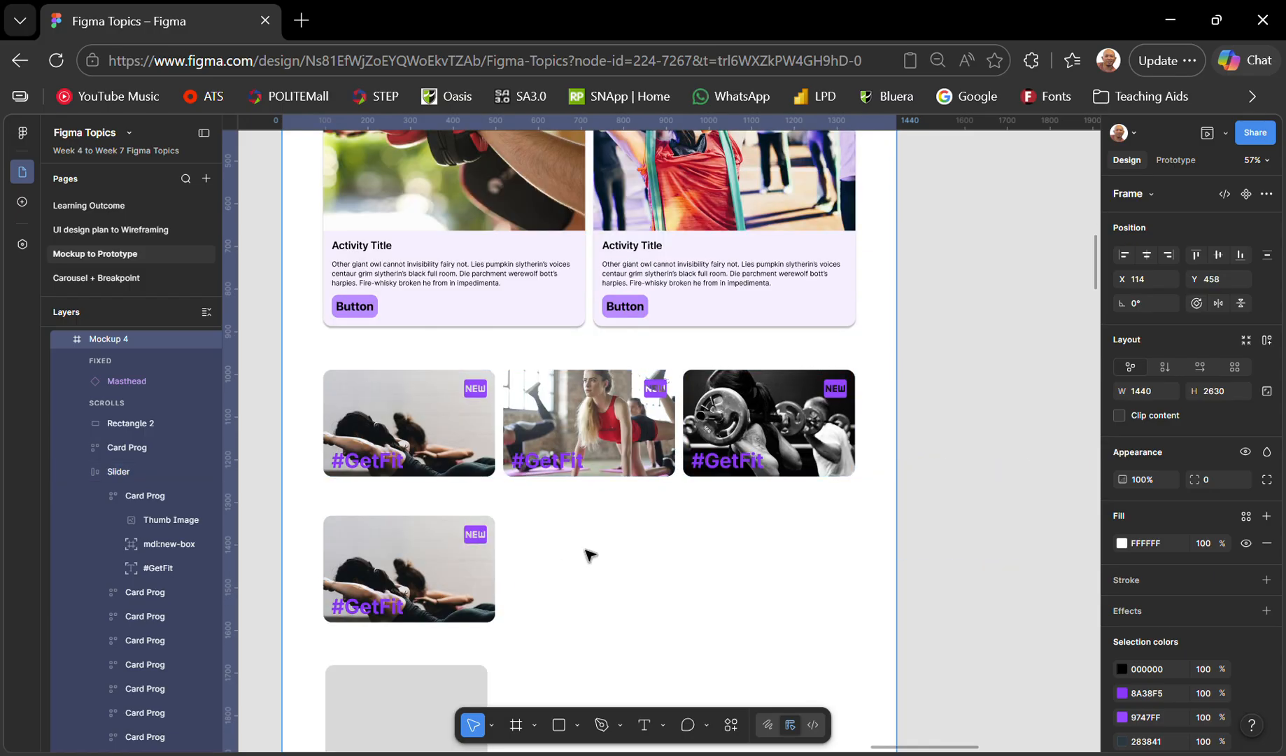
pyautogui.scroll(-3, 587, 555)
pyautogui.click(434, 499)
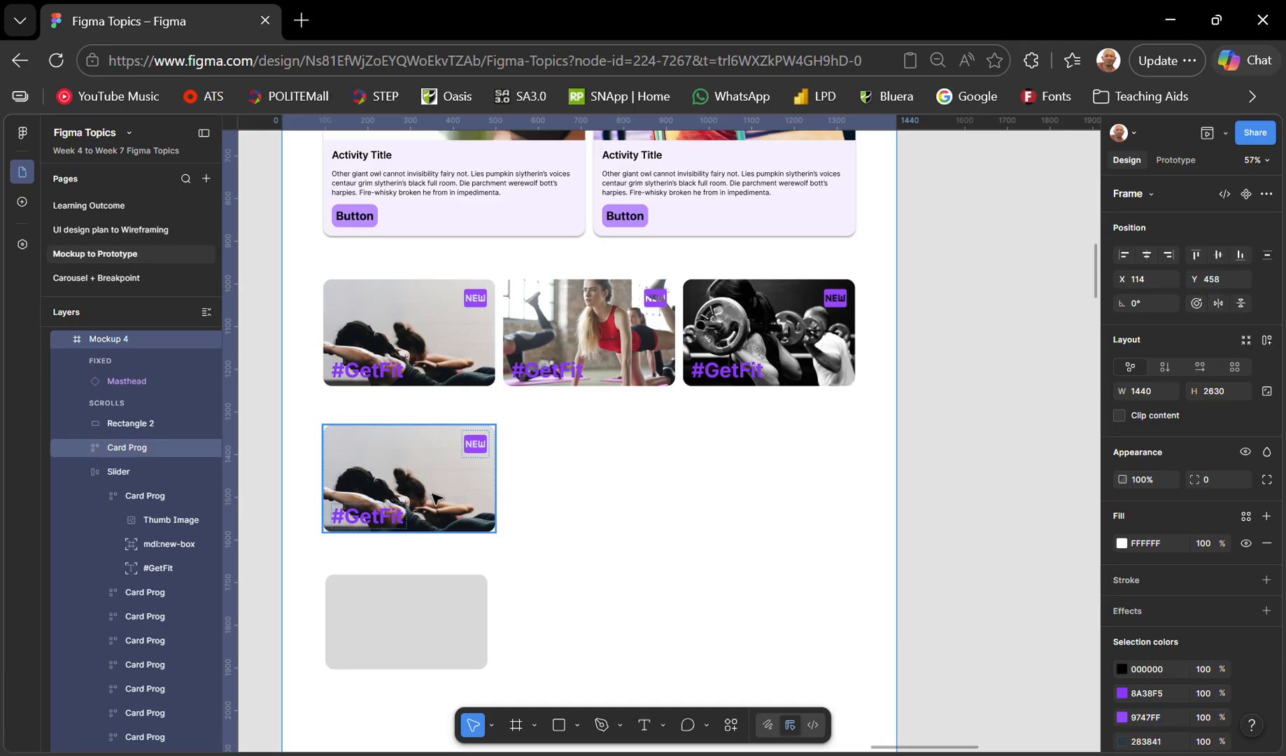
pyautogui.click(434, 498)
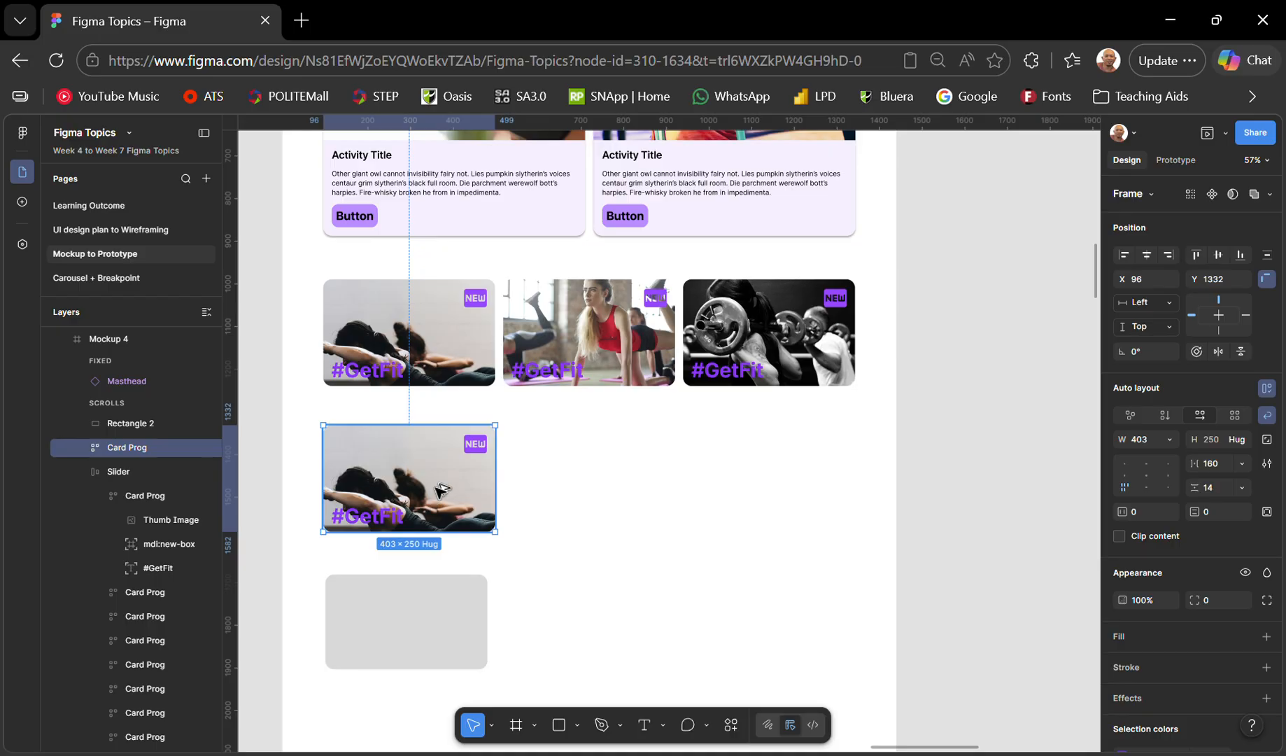
pyautogui.moveTo(442, 490); pyautogui.dragTo(628, 490)
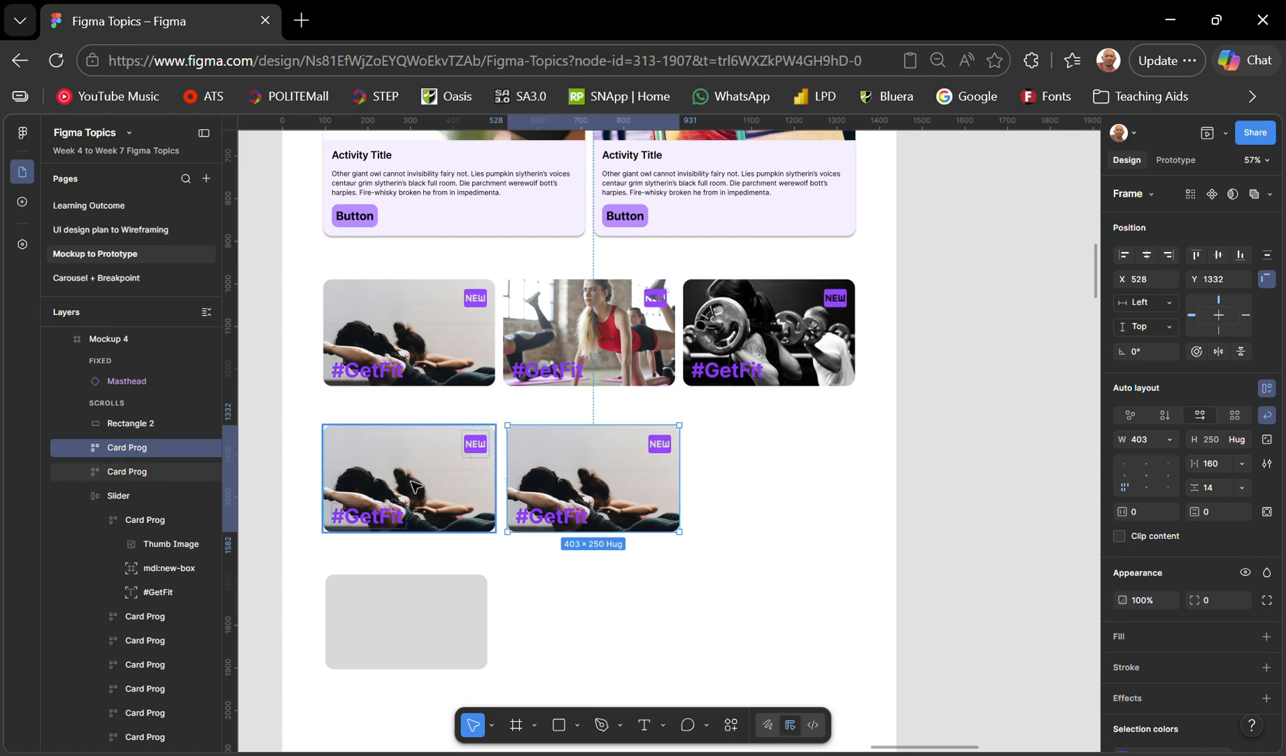
# Combine the two lower #GetFit cards into one horizontal auto layout frame
pyautogui.keyDown('shift'); pyautogui.click(473, 490); pyautogui.keyUp('shift')
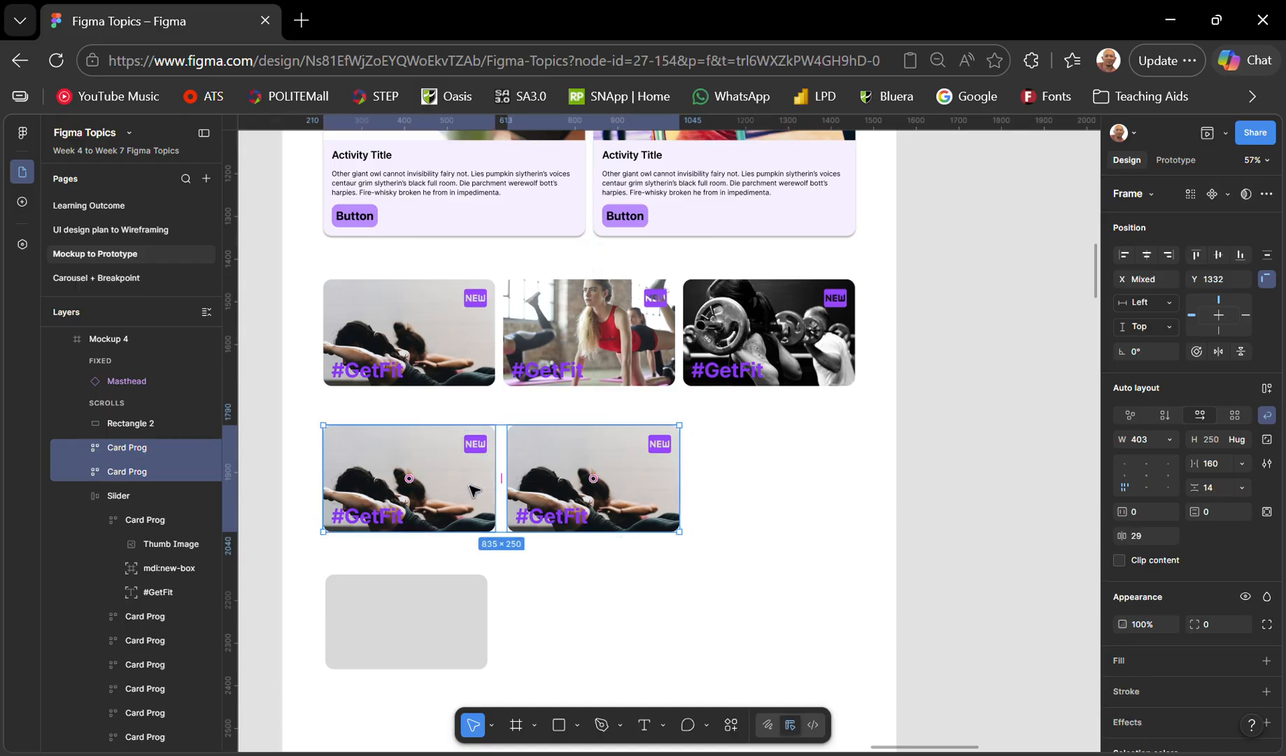
pyautogui.rightClick(474, 493)
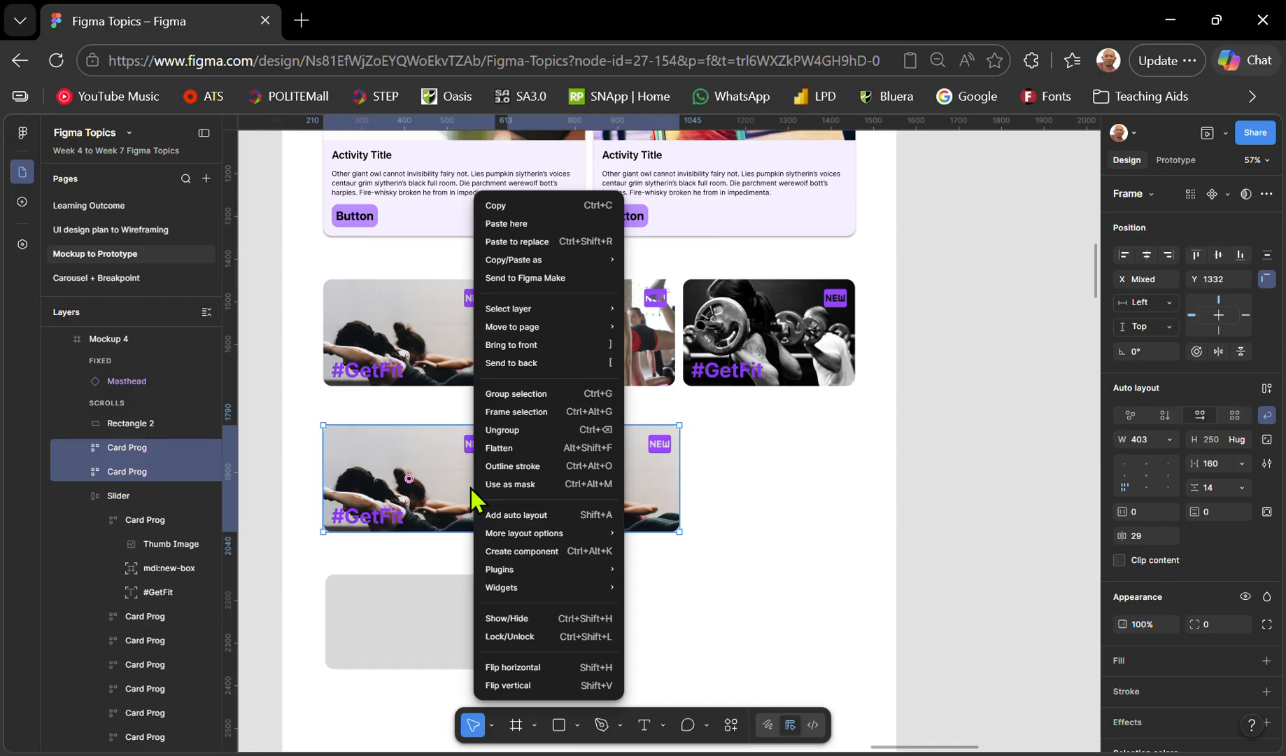
pyautogui.click(493, 514)
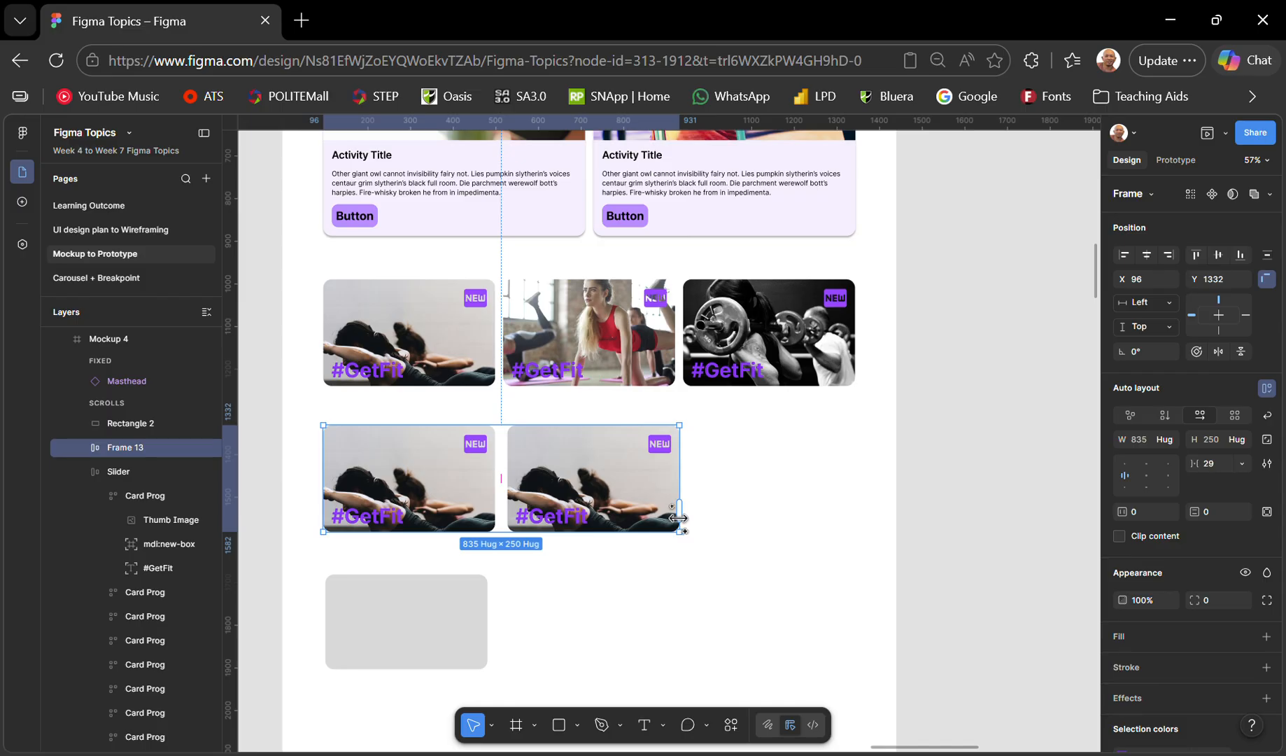
# Extend the auto layout row with repeated copies of the card until it holds six cards
pyautogui.moveTo(677, 518); pyautogui.dragTo(1042, 516)
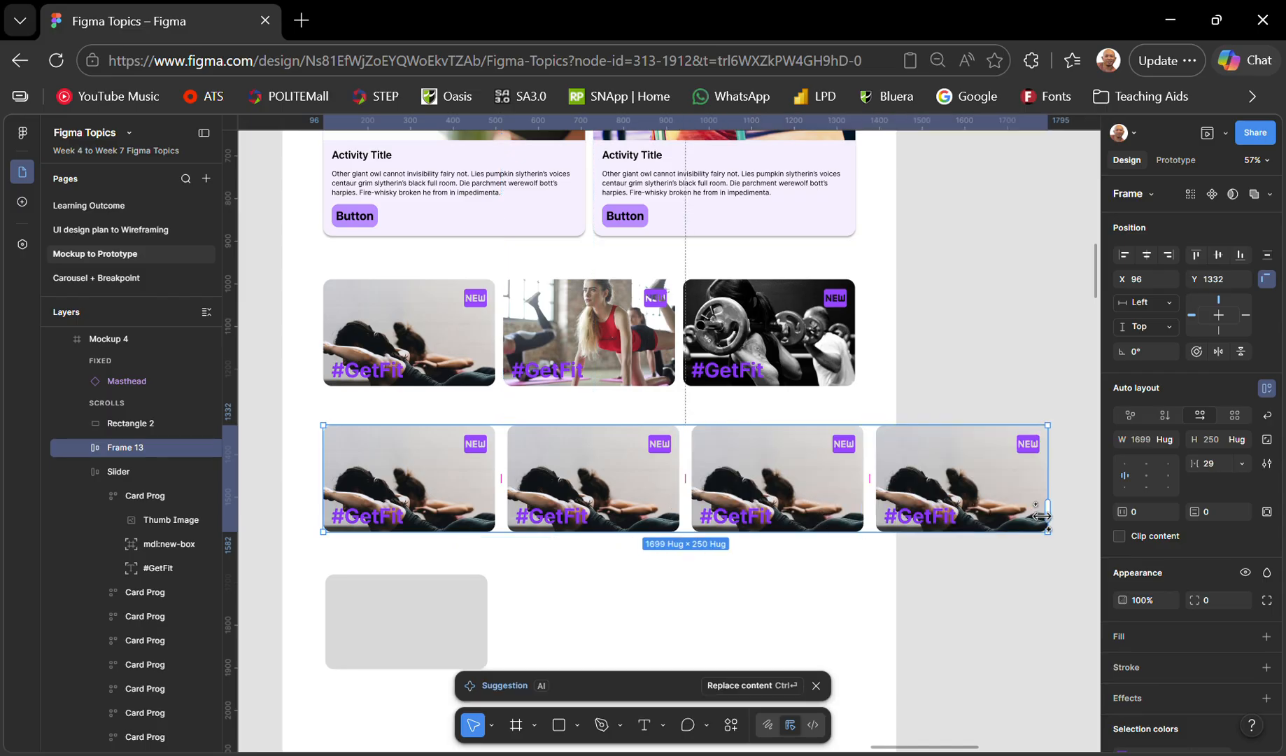
pyautogui.hscroll(5, 1040, 516)
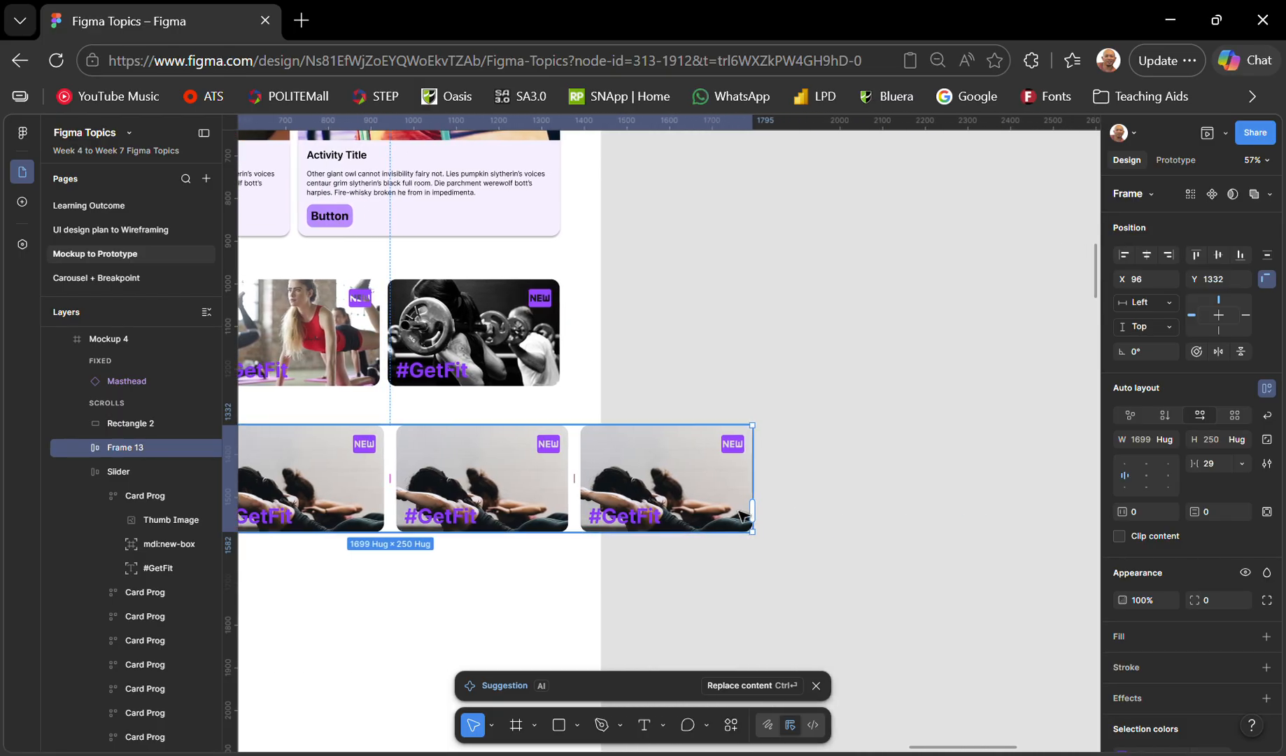
pyautogui.moveTo(755, 512); pyautogui.dragTo(1065, 518)
pyautogui.hscroll(-8, 985, 514)
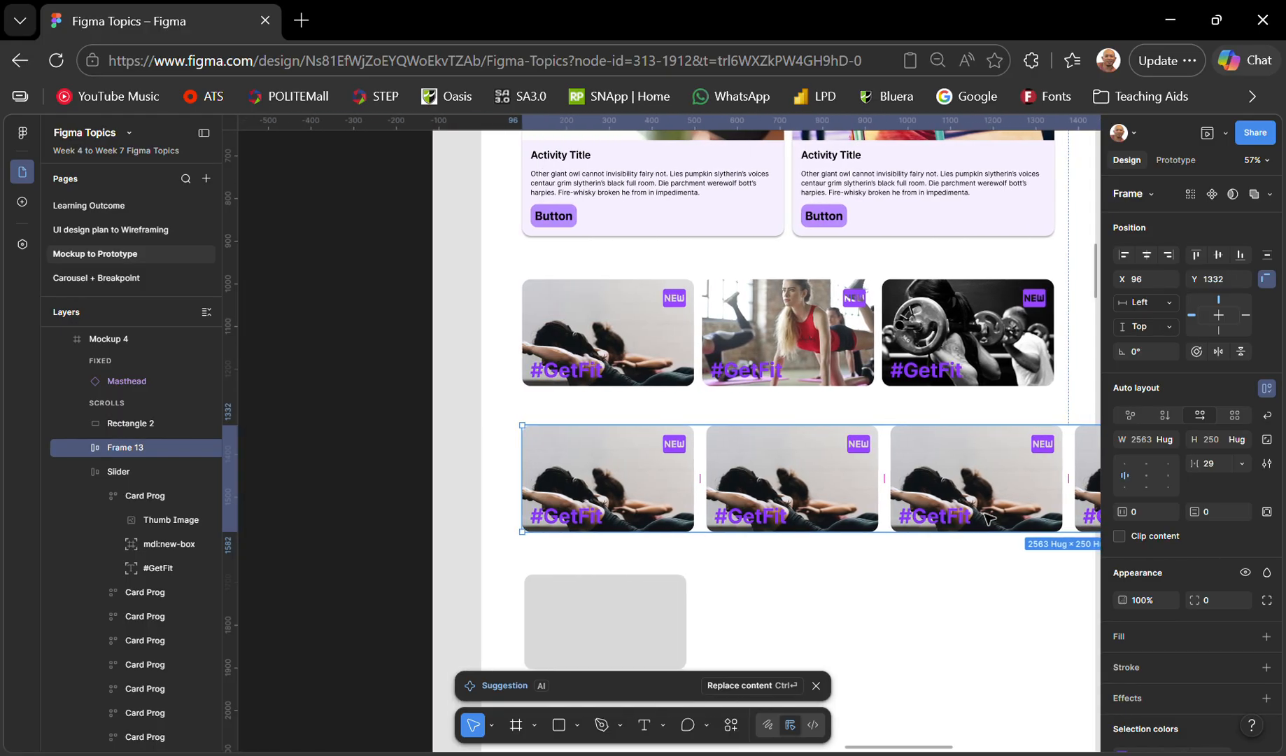
# Shrink the card row frame's width to about 1285 so that it ends just past the third card
pyautogui.scroll(-3, 983, 517)
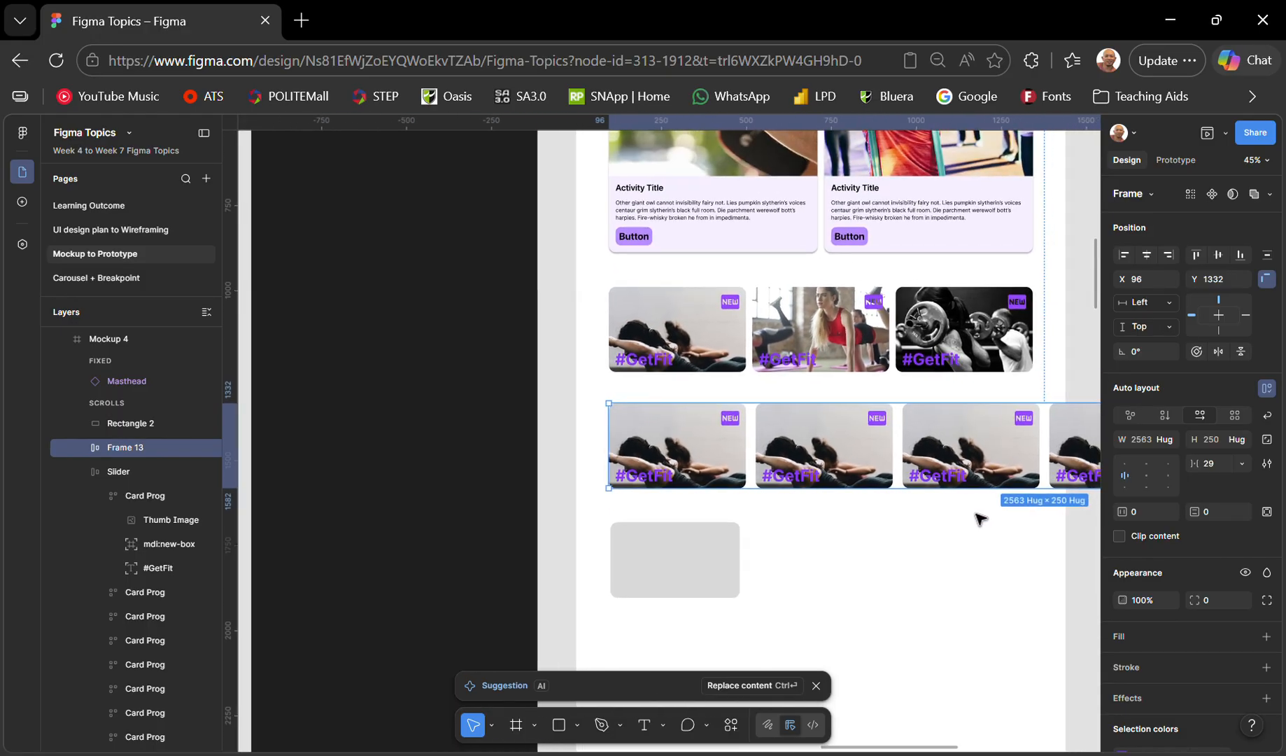
pyautogui.hscroll(5, 979, 518)
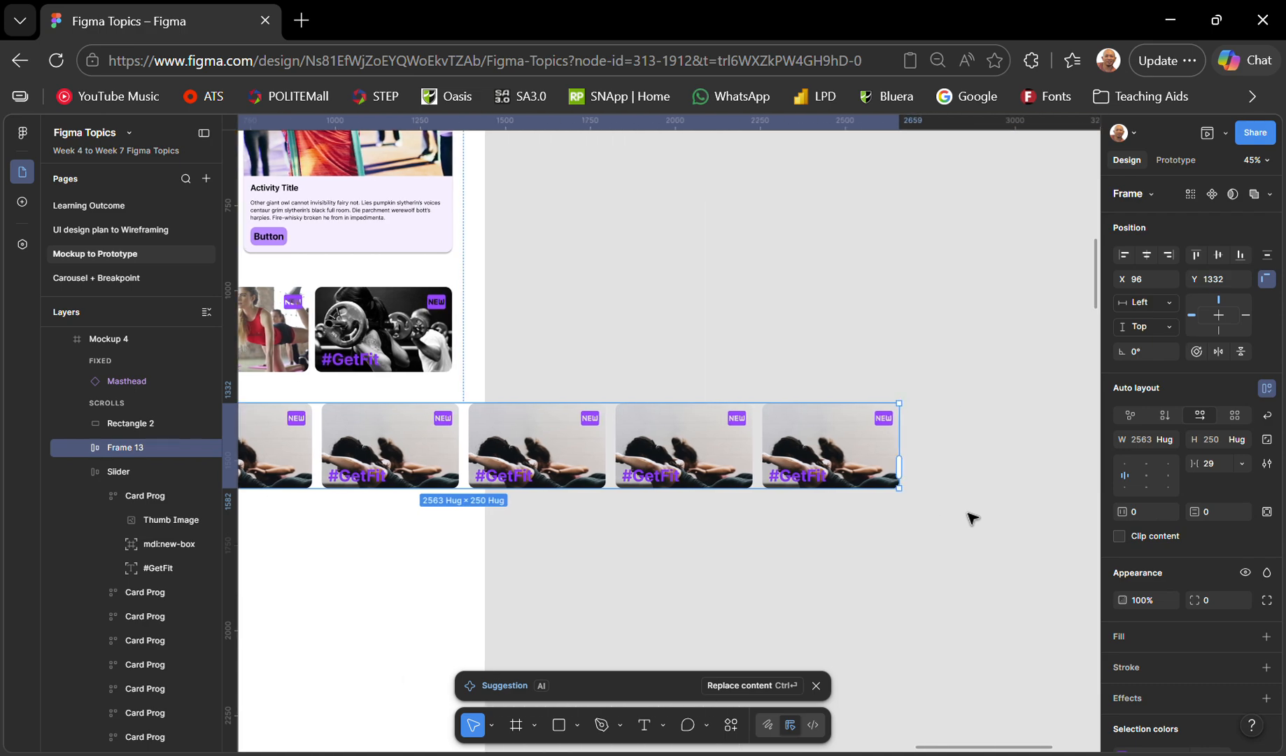
pyautogui.scroll(3, 900, 468)
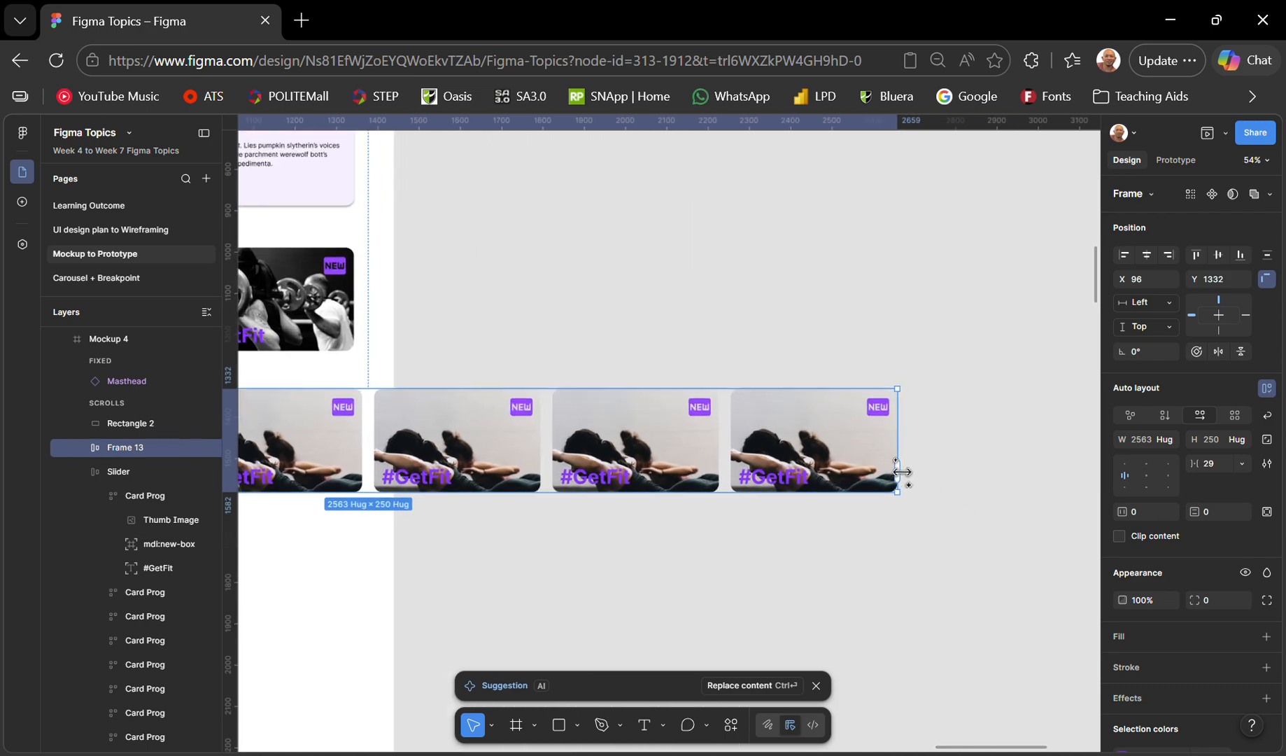
pyautogui.click(893, 426)
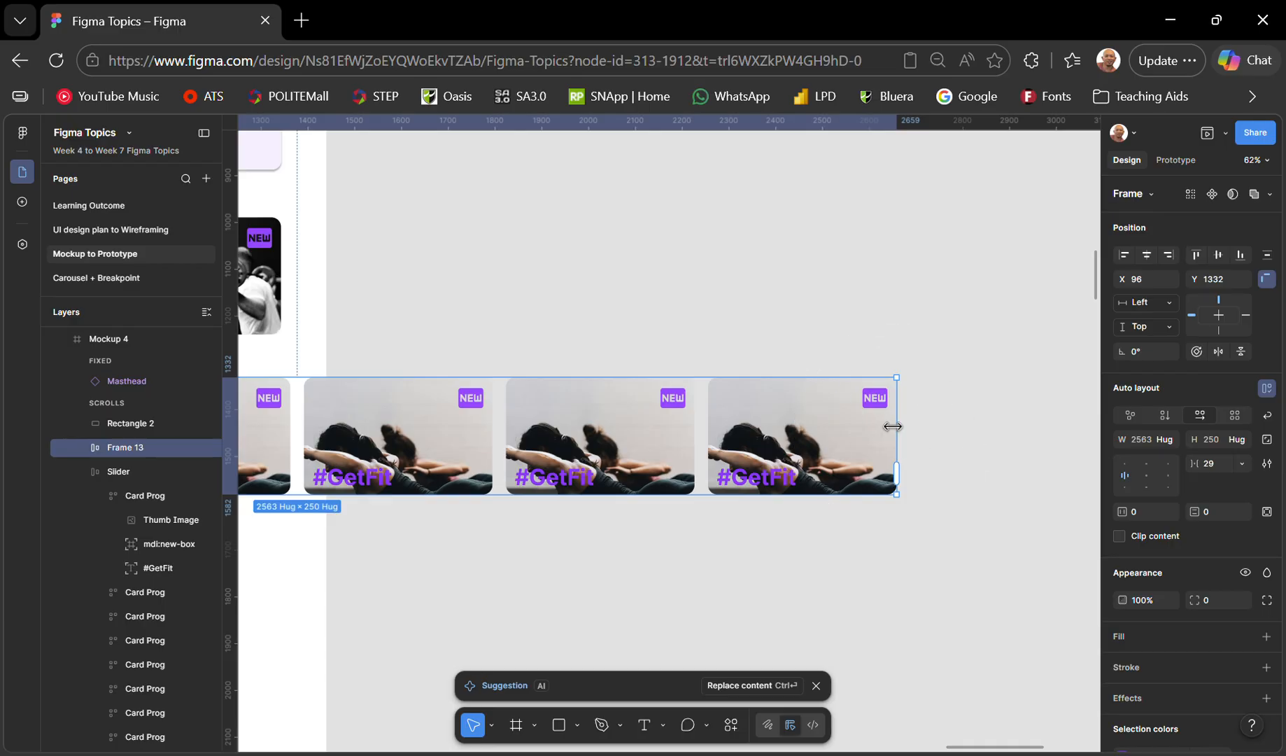
pyautogui.click(893, 426)
pyautogui.moveTo(892, 426); pyautogui.dragTo(300, 410)
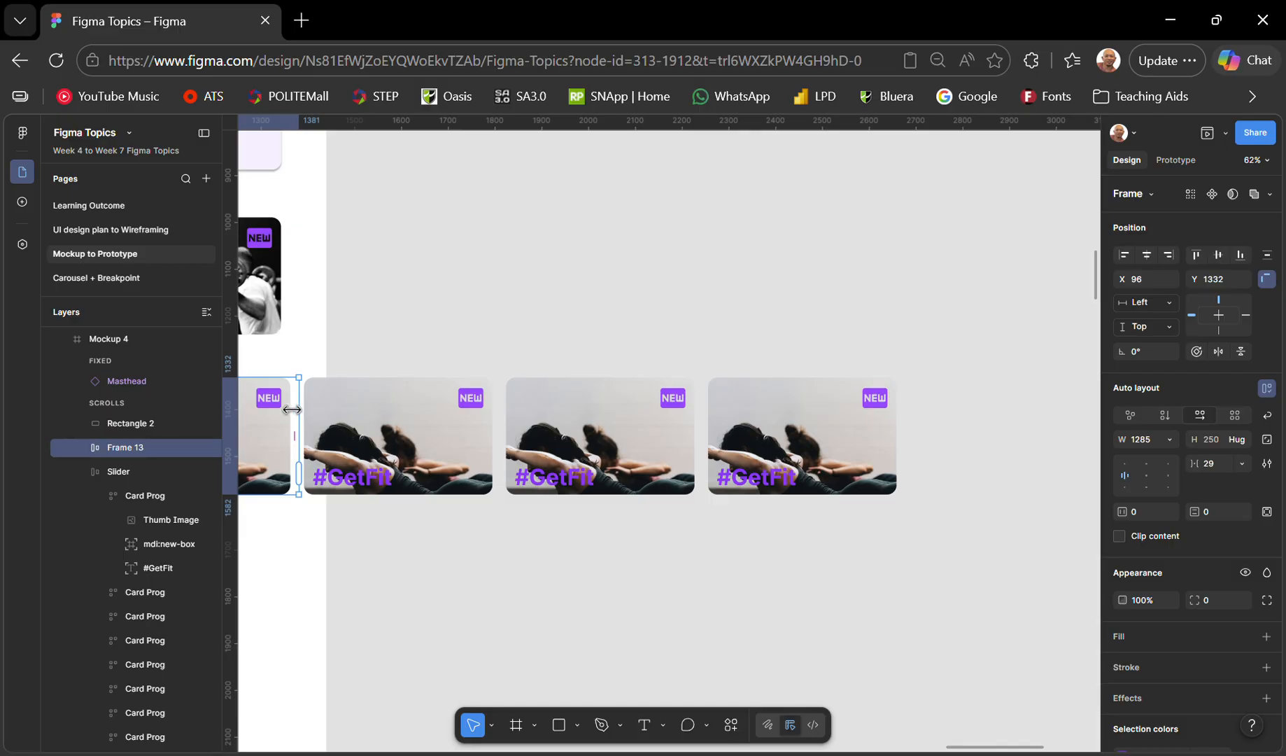
# Turn content clipping on and back off for the new card row frame
pyautogui.scroll(-5, 482, 432)
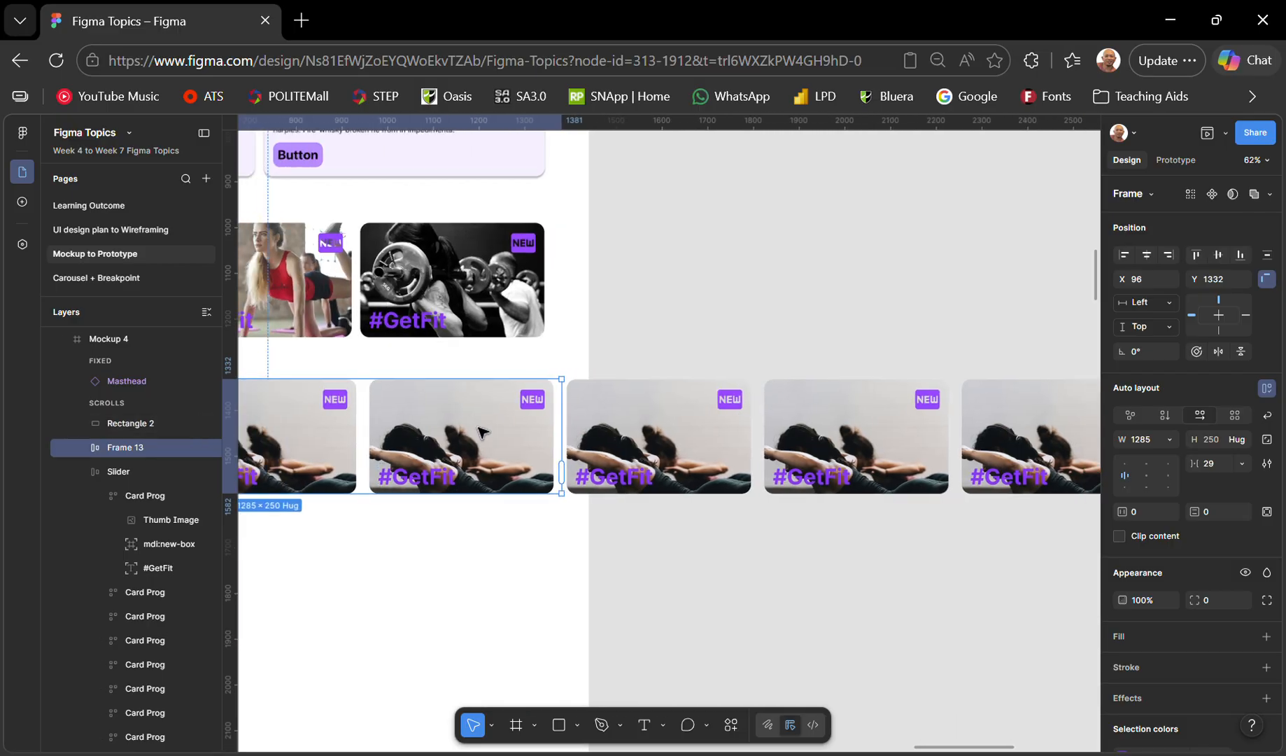
pyautogui.hscroll(-6, 482, 432)
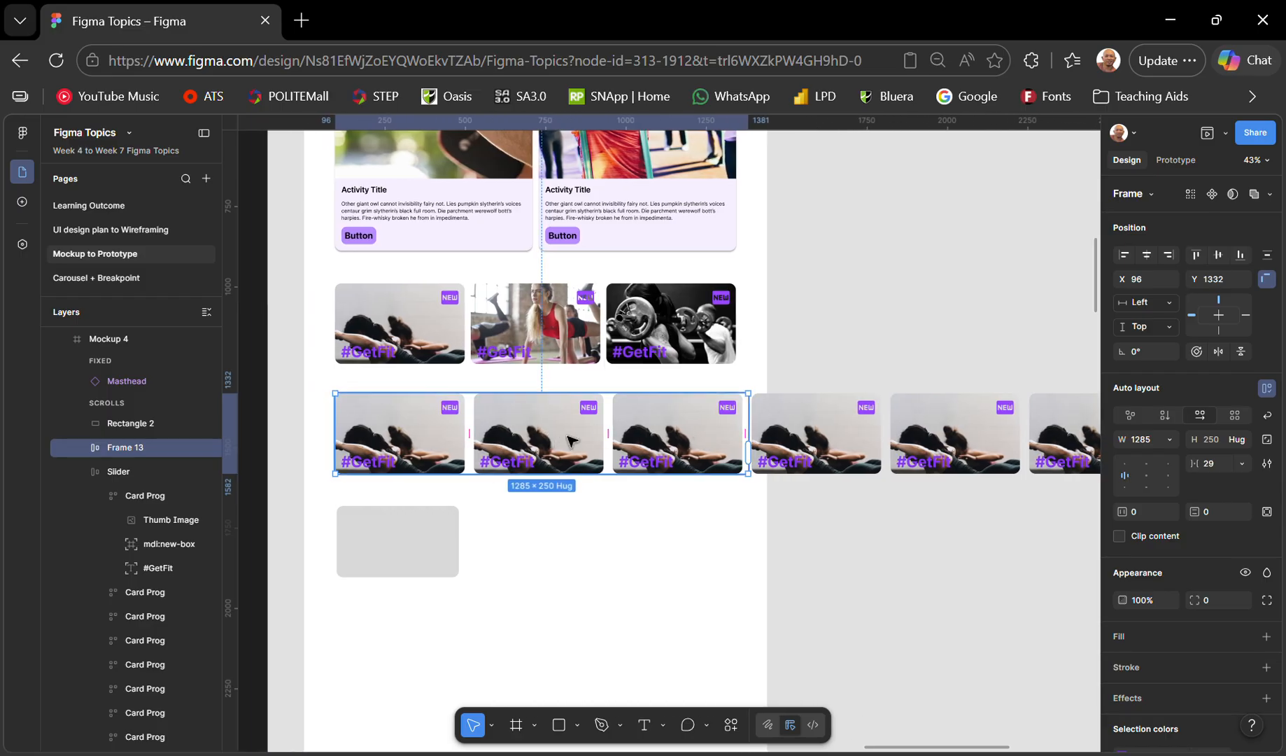
pyautogui.click(1119, 535)
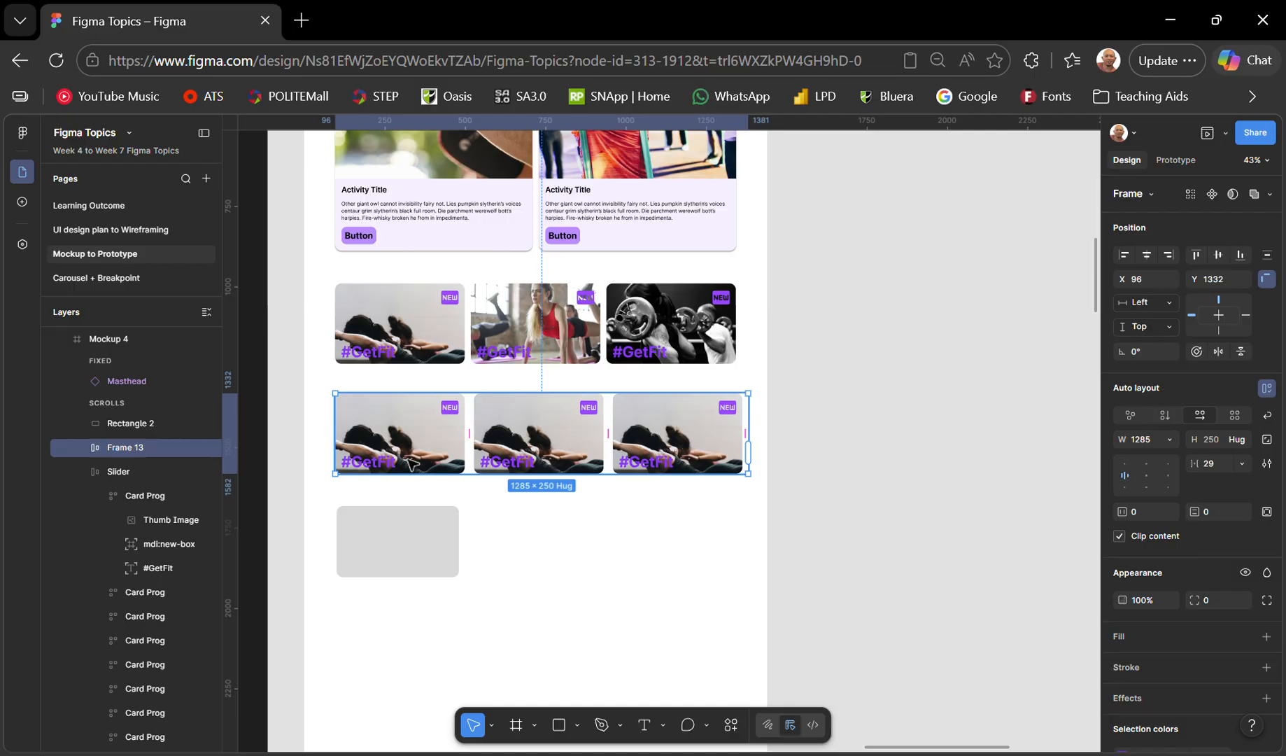
pyautogui.click(1119, 534)
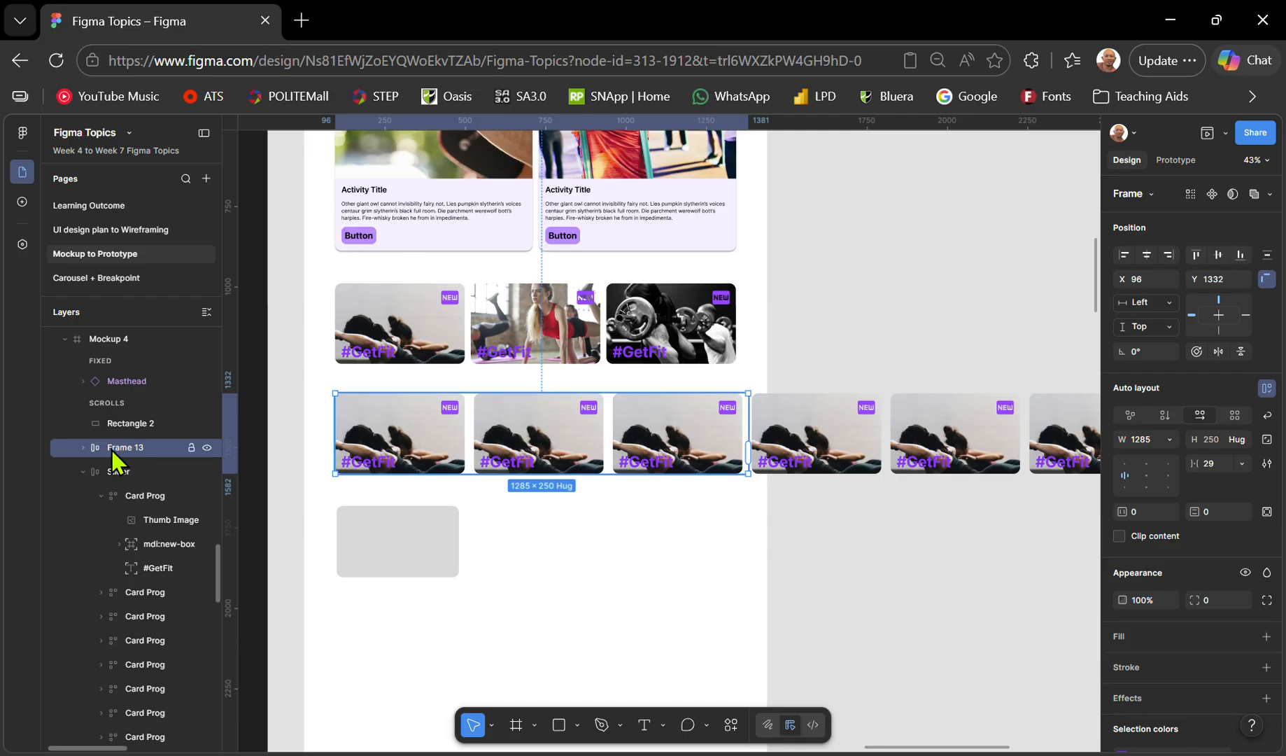
# Expand Frame 13 and all six of its Card Prog layers to show their contents
pyautogui.click(81, 448)
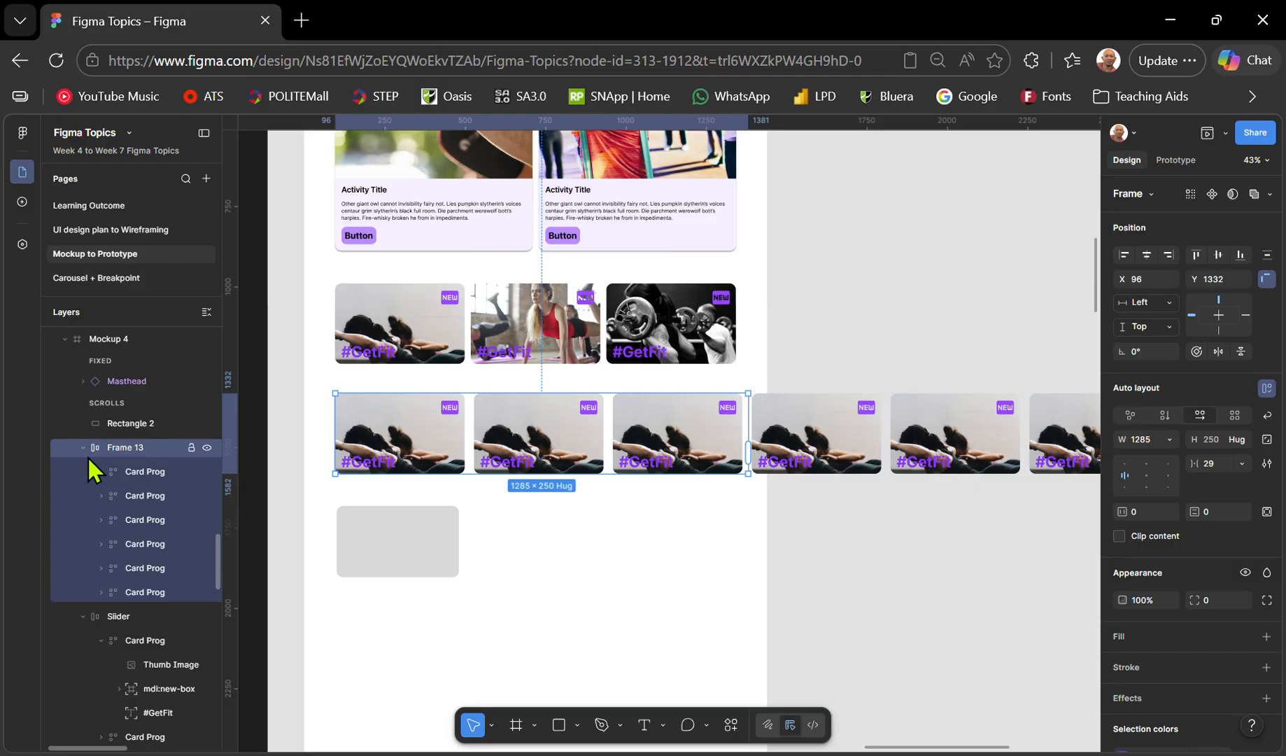
pyautogui.click(100, 471)
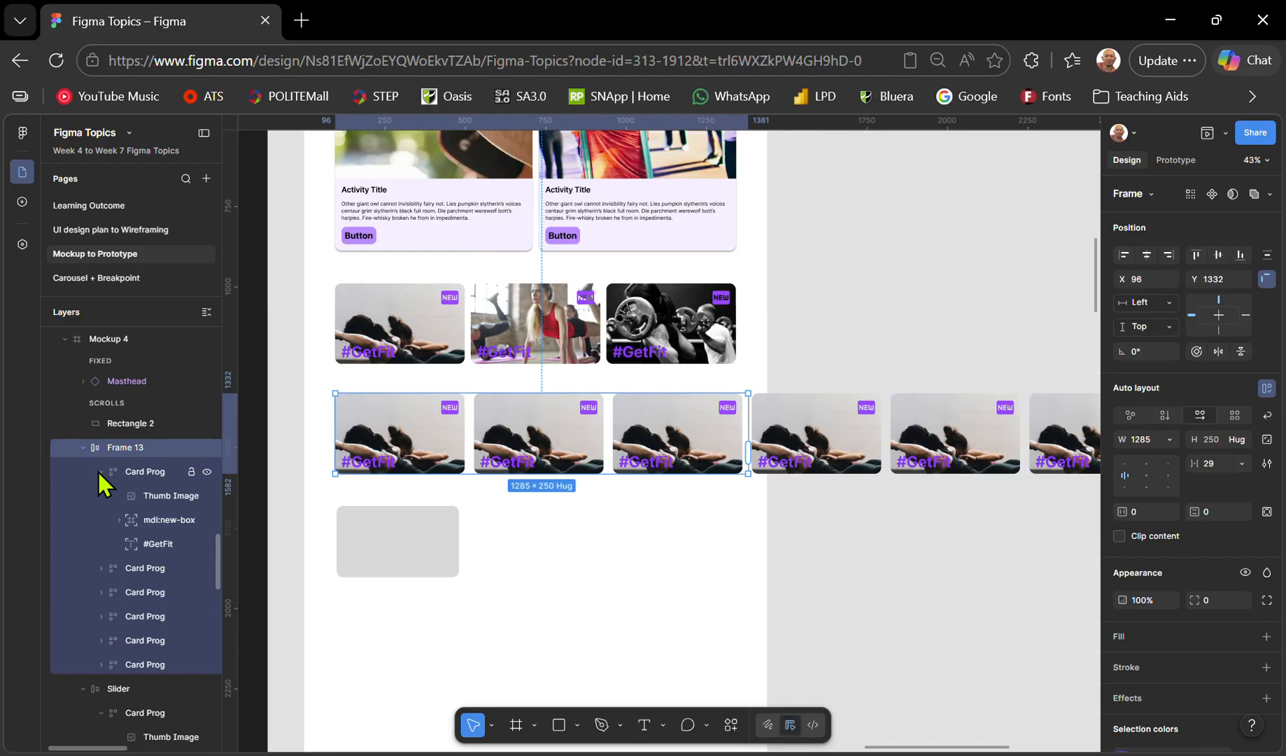
pyautogui.click(101, 575)
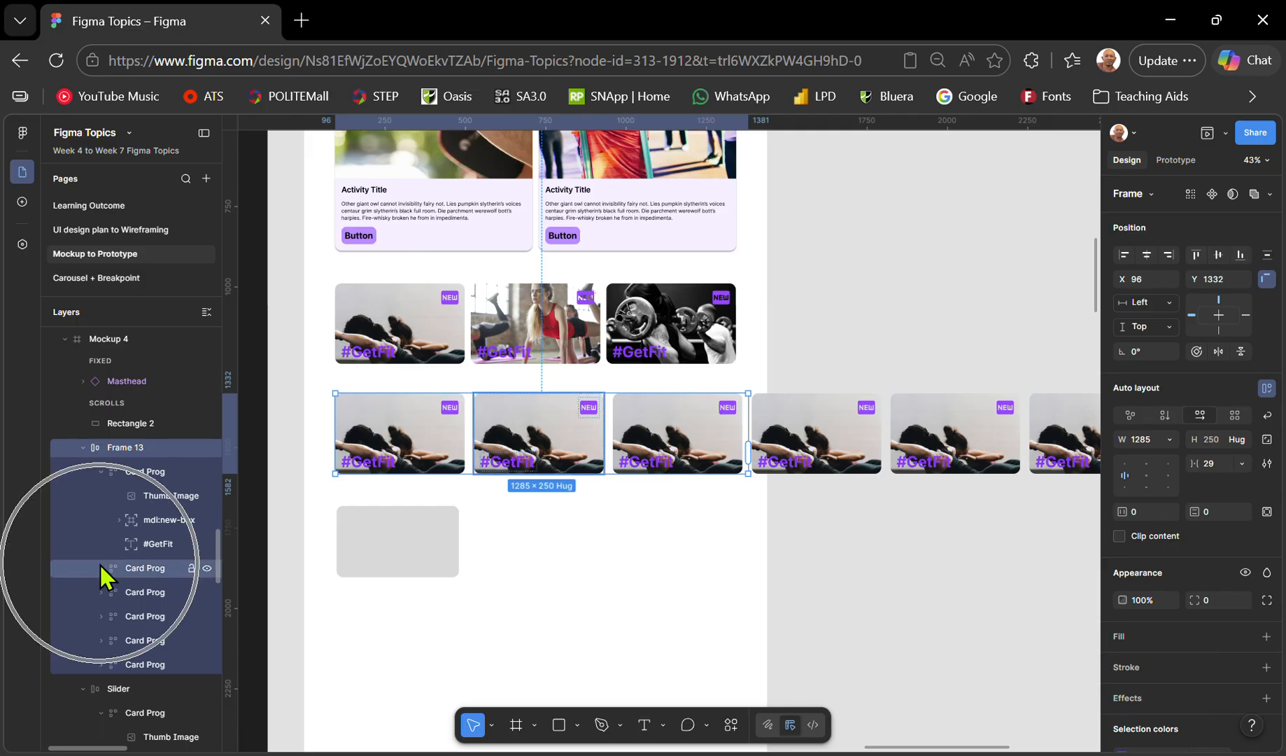
pyautogui.scroll(-3, 103, 576)
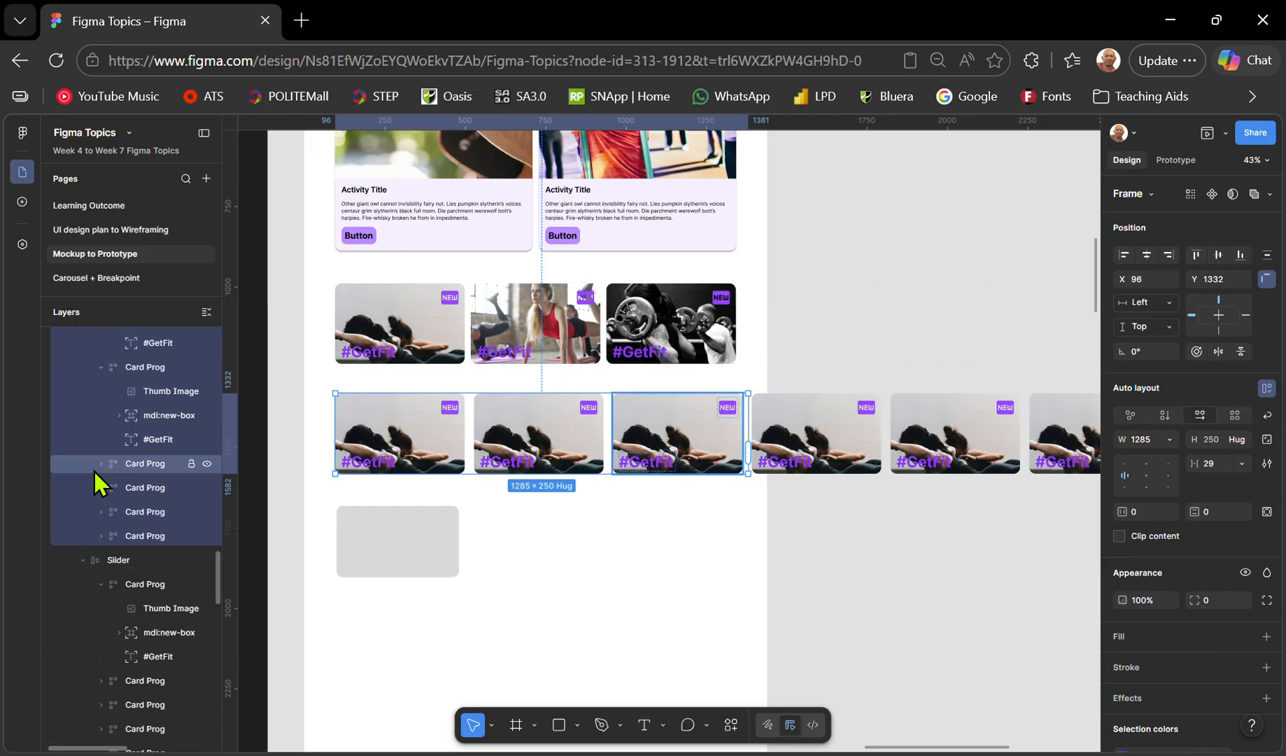
pyautogui.click(103, 463)
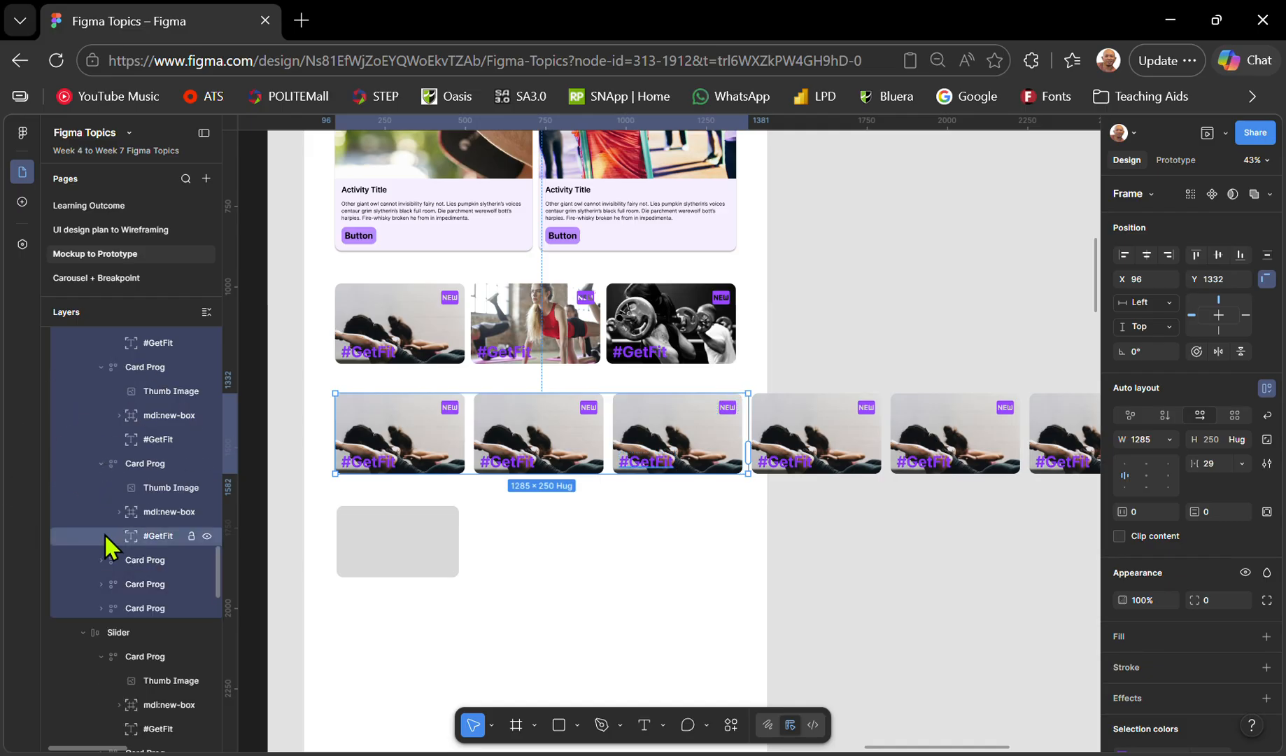
pyautogui.click(102, 559)
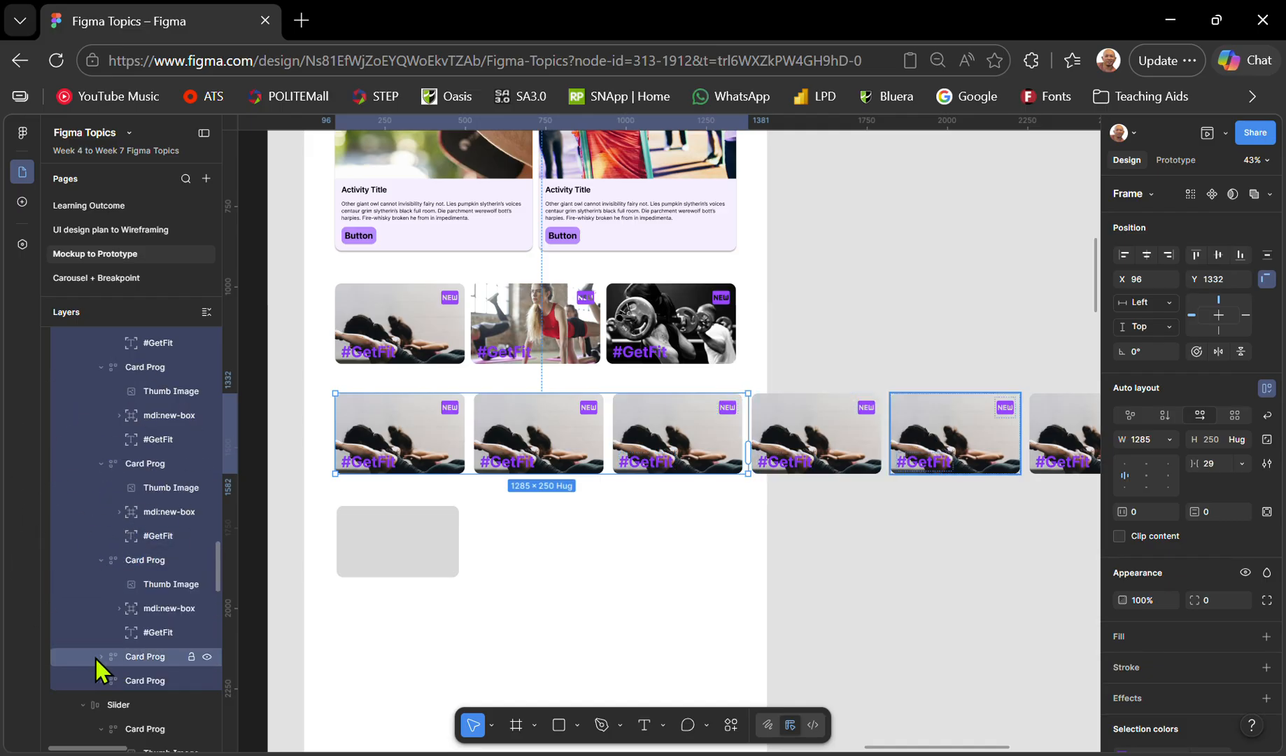
pyautogui.click(99, 656)
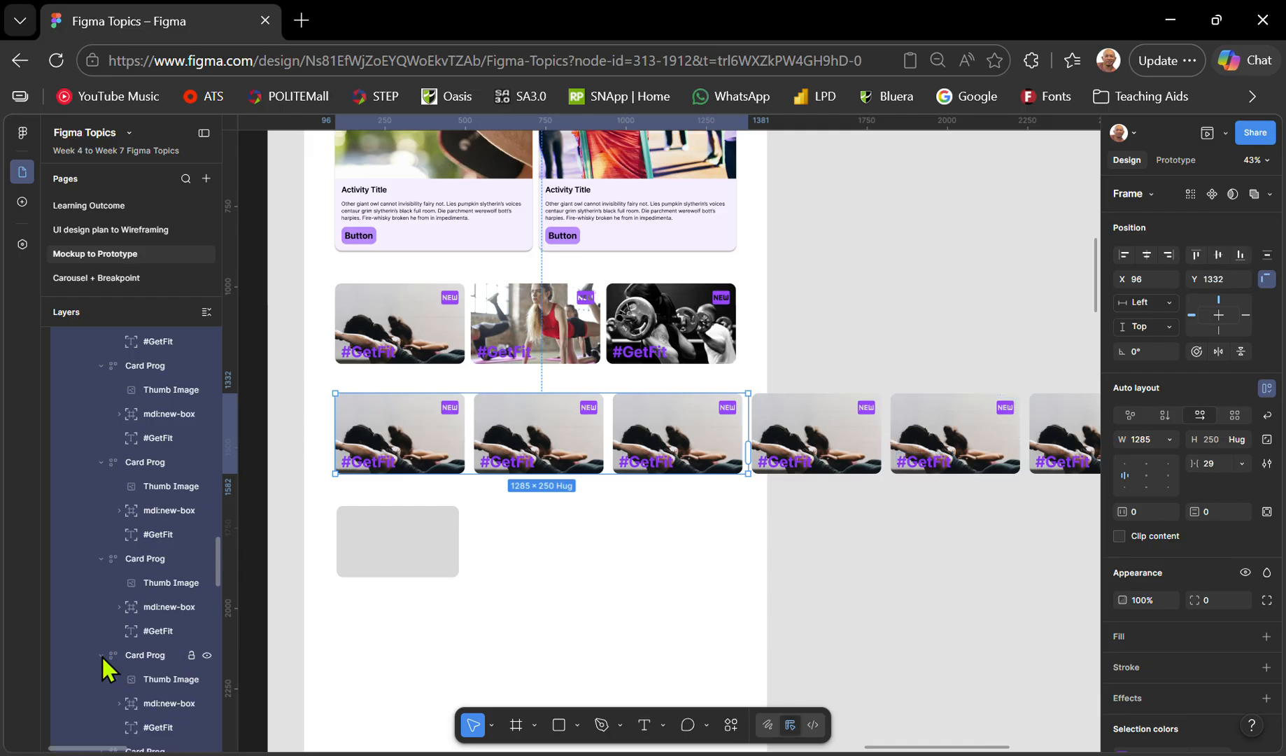
pyautogui.scroll(-3, 102, 655)
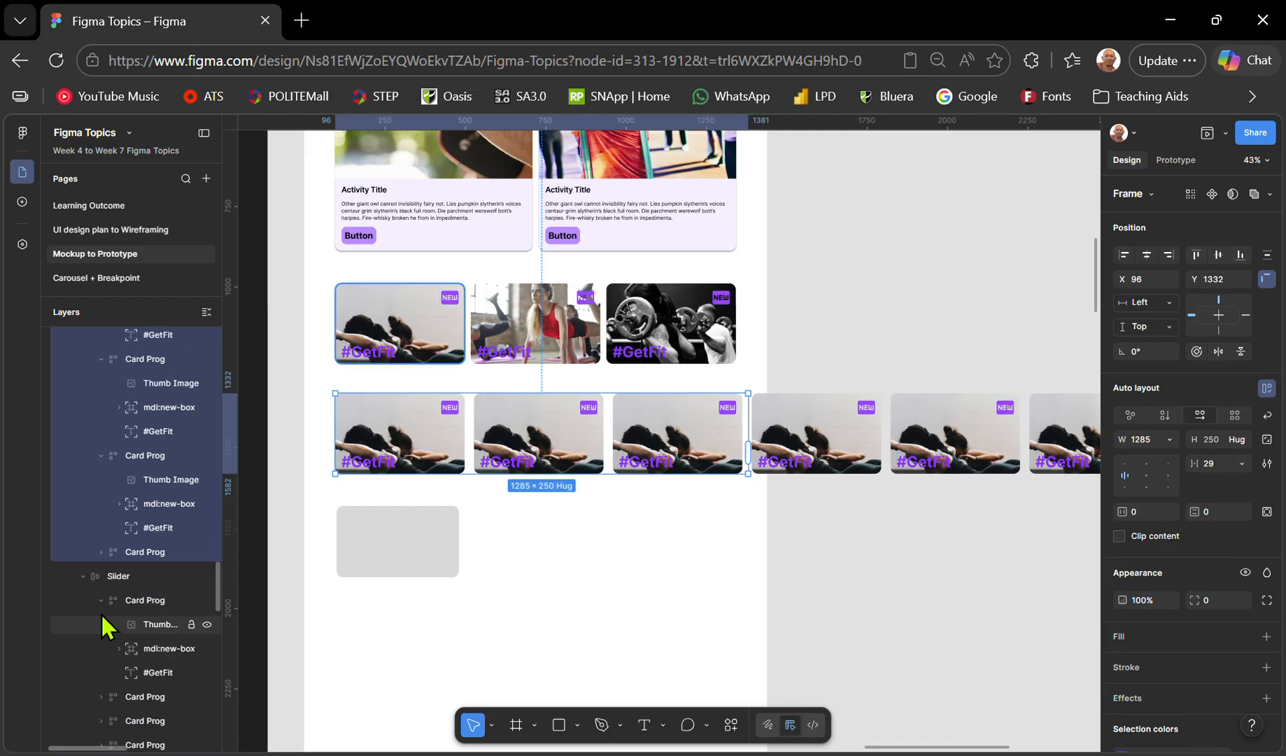
pyautogui.click(99, 552)
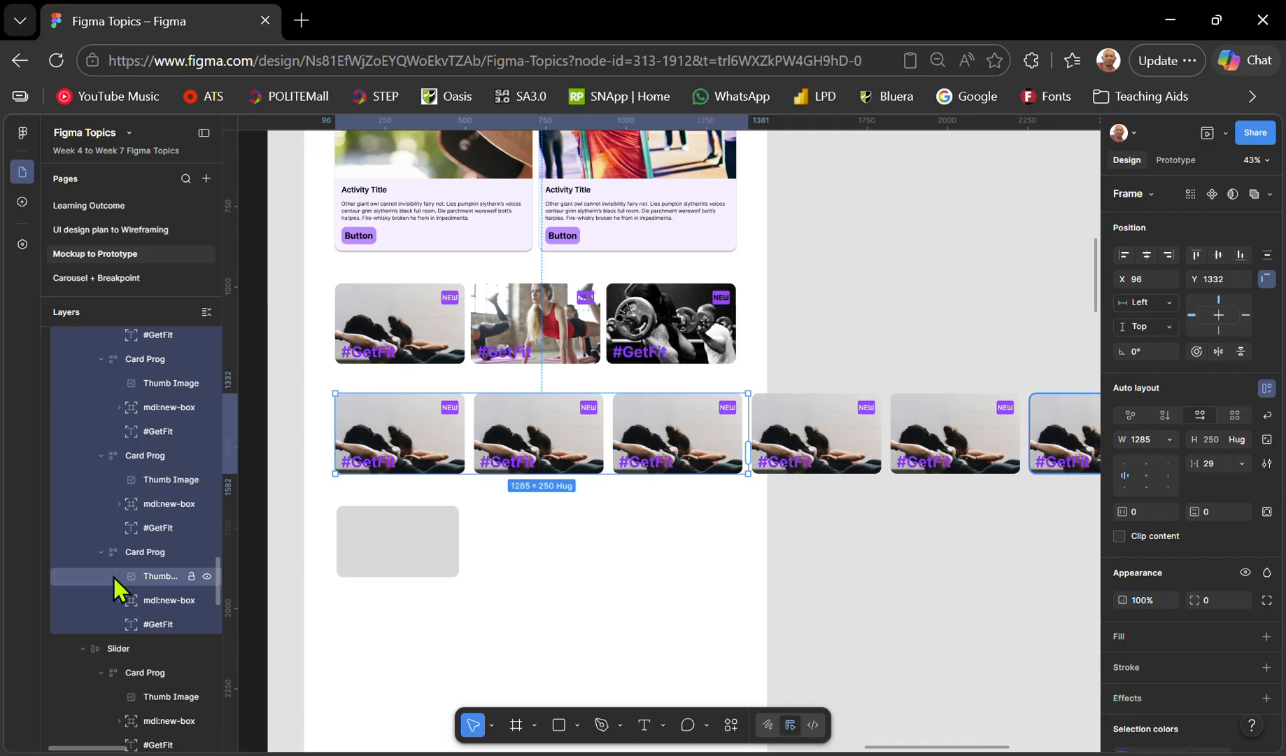
# Select the Thumb Image layers of all six Card Prog cards in Frame 13 together
pyautogui.click(113, 575)
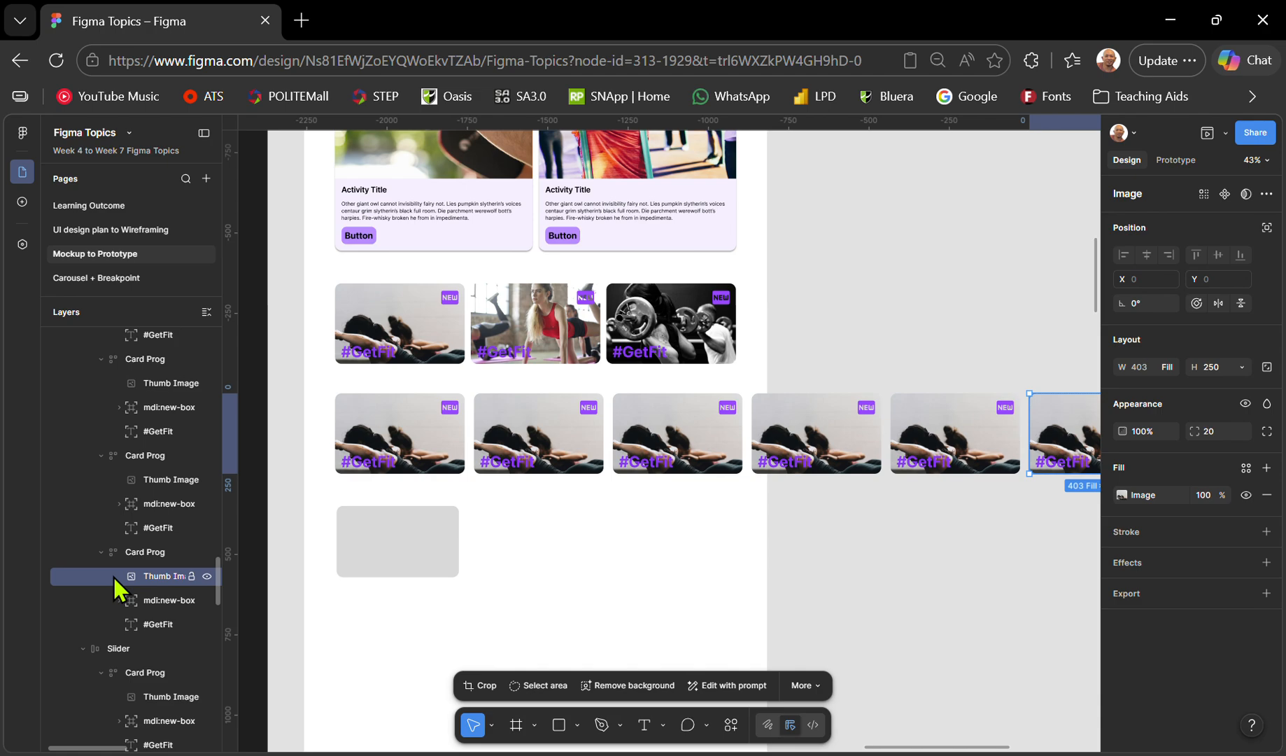
pyautogui.click(112, 575)
pyautogui.keyDown('ctrl'); pyautogui.click(115, 480); pyautogui.keyUp('ctrl')
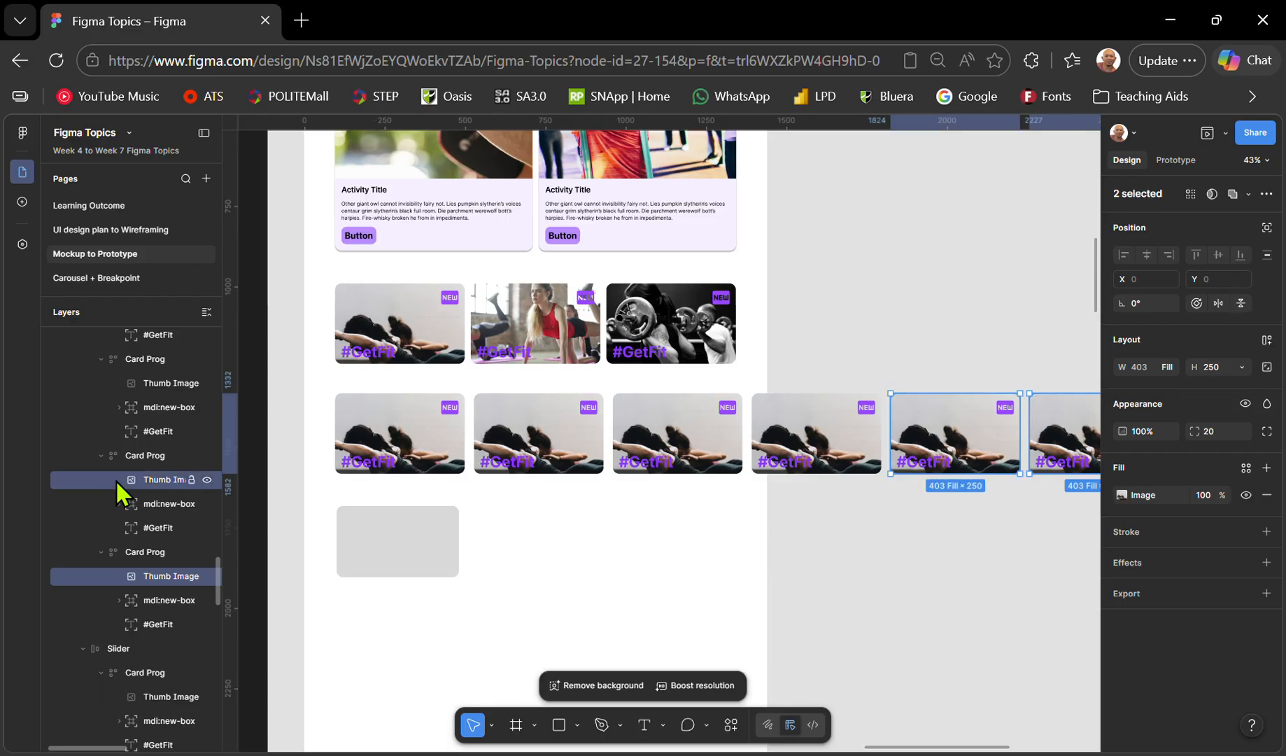
pyautogui.keyDown('ctrl'); pyautogui.click(103, 383); pyautogui.keyUp('ctrl')
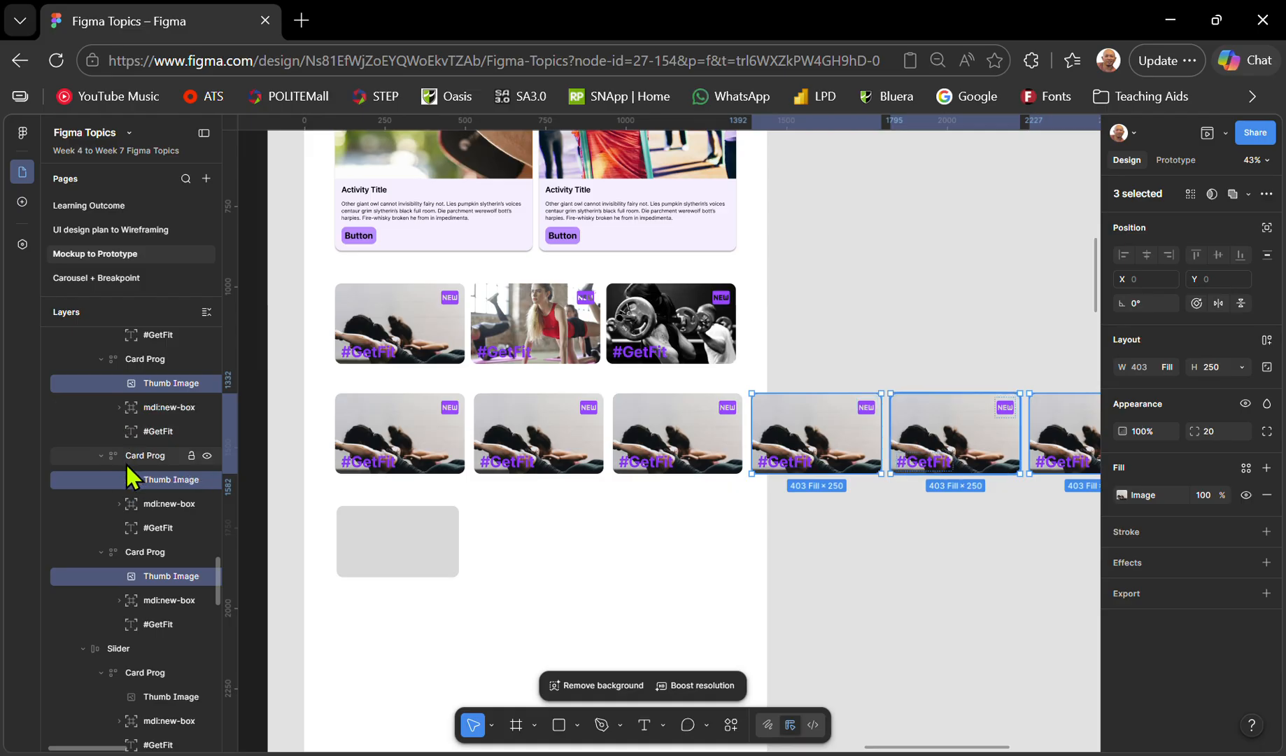
pyautogui.press('ctrl')
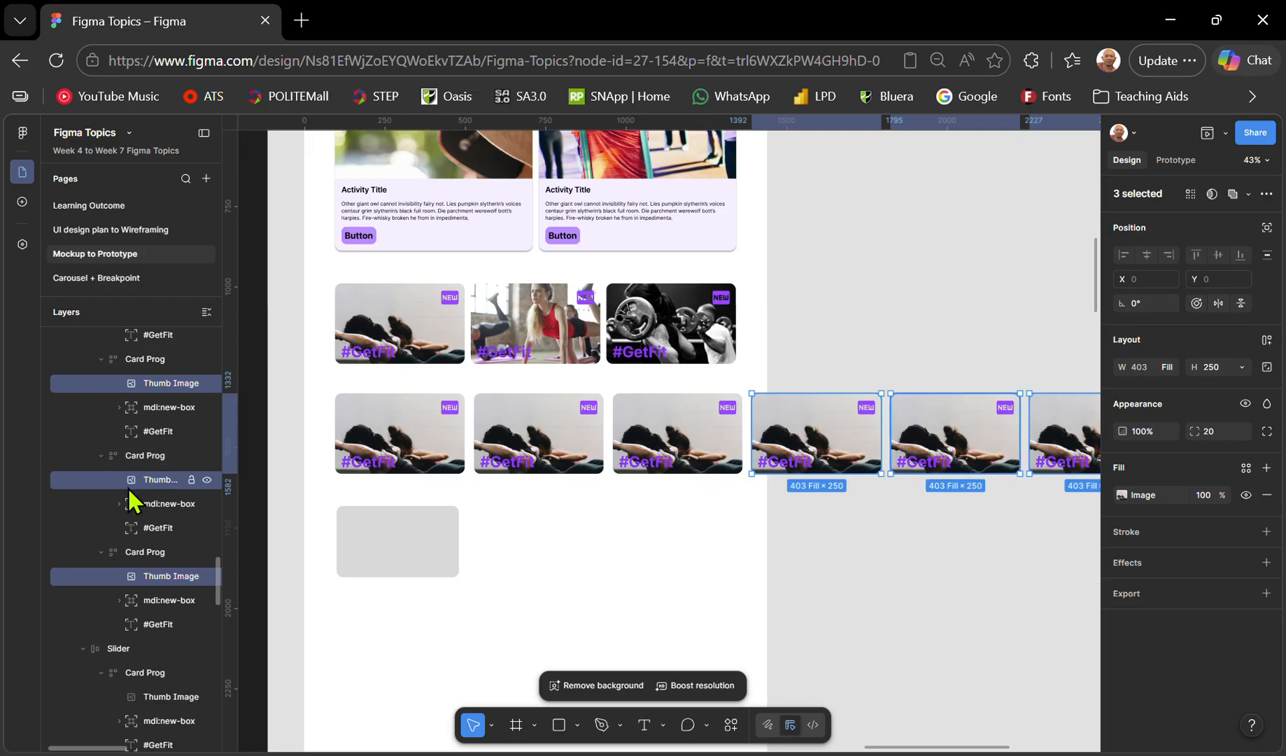
pyautogui.scroll(1, 127, 489)
pyautogui.scroll(3, 128, 489)
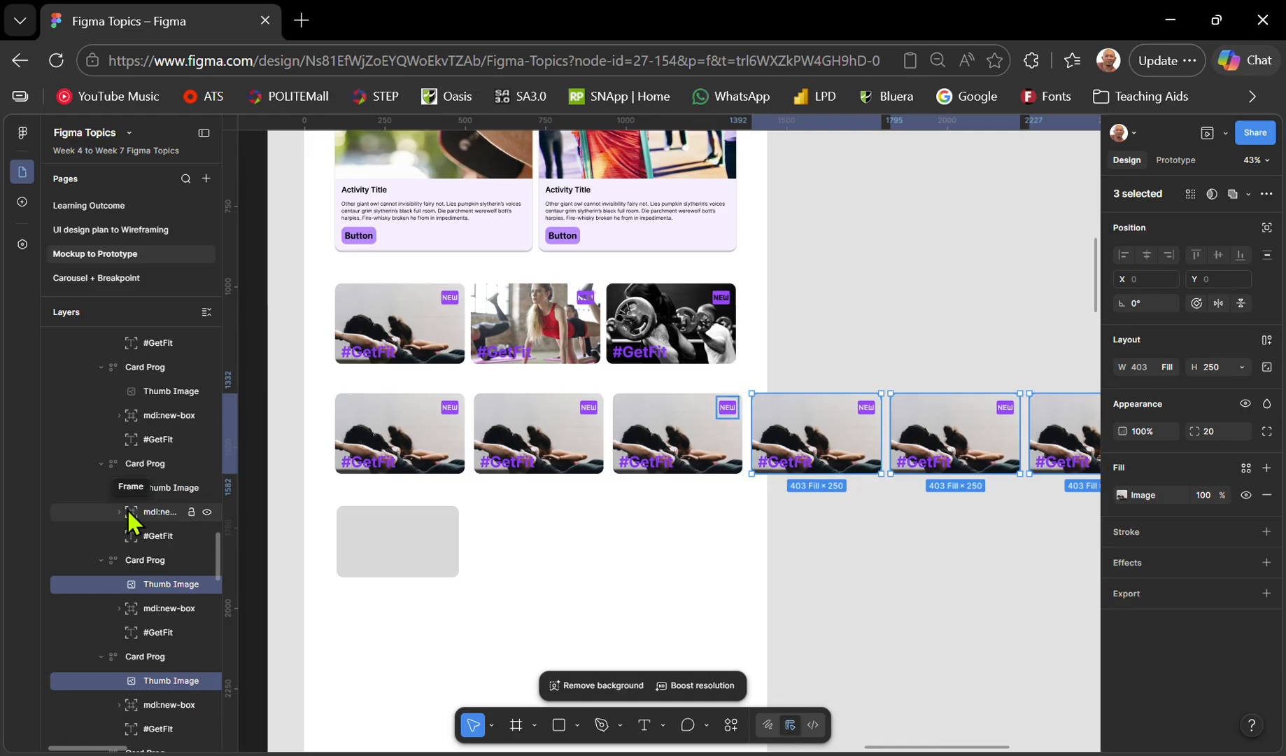
pyautogui.scroll(2, 127, 511)
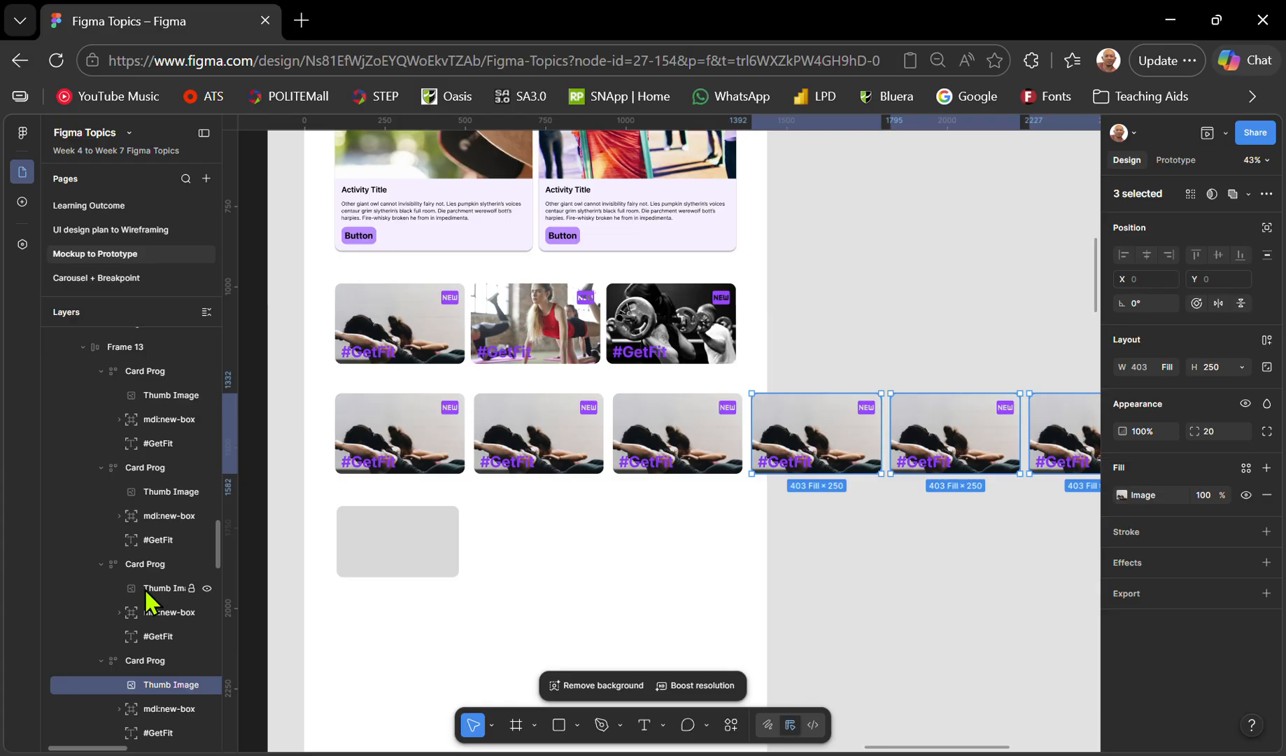
pyautogui.keyDown('shift'); pyautogui.click(144, 588); pyautogui.keyUp('shift')
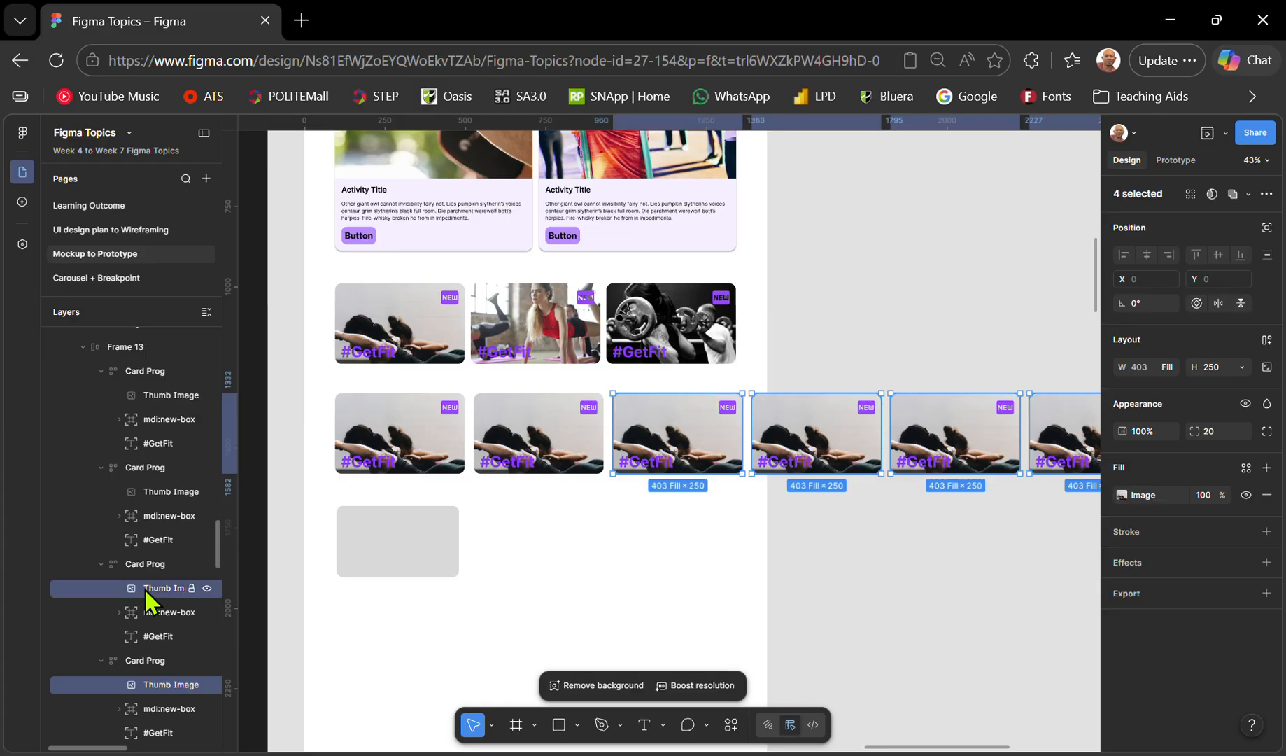
pyautogui.keyDown('shift'); pyautogui.click(118, 491); pyautogui.keyUp('shift')
pyautogui.keyDown('shift'); pyautogui.click(112, 395); pyautogui.keyUp('shift')
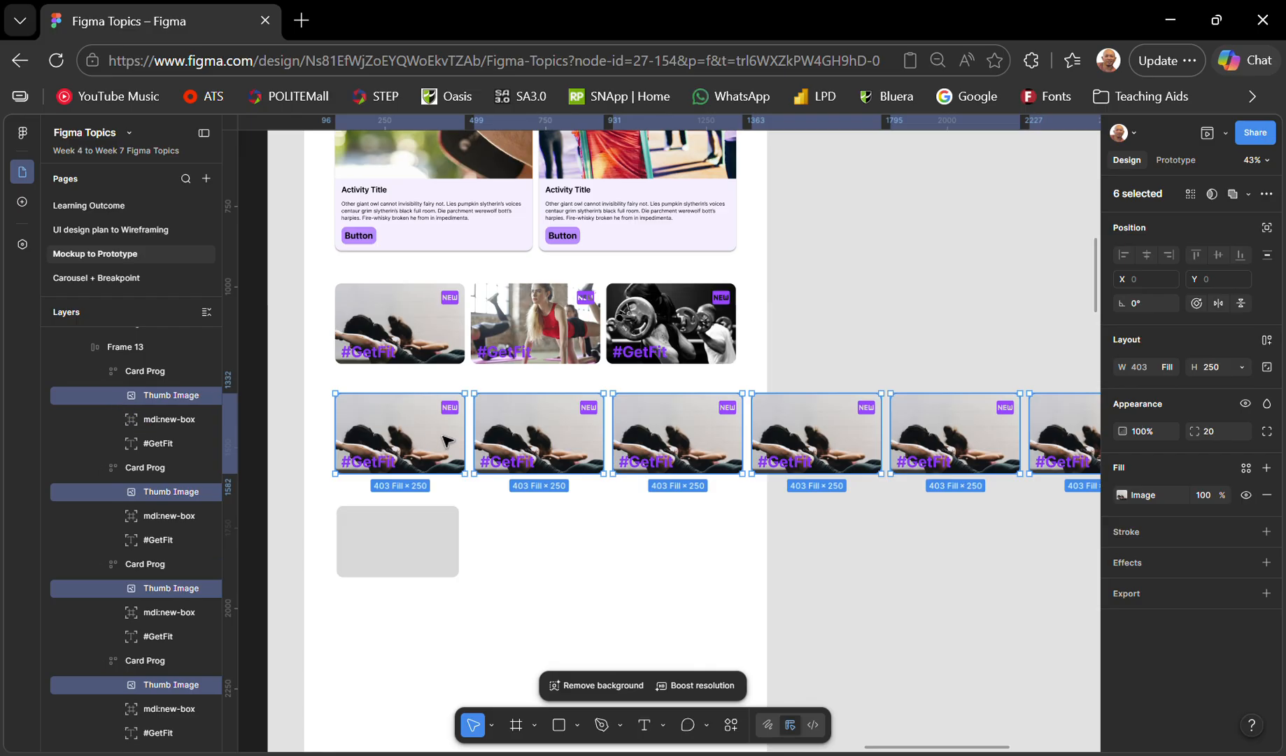
# Fill the six selected thumbnails with stock photos from a "Workout" search in the Lorem Ipsum plugin, and close the plugin
pyautogui.hscroll(1, 796, 457)
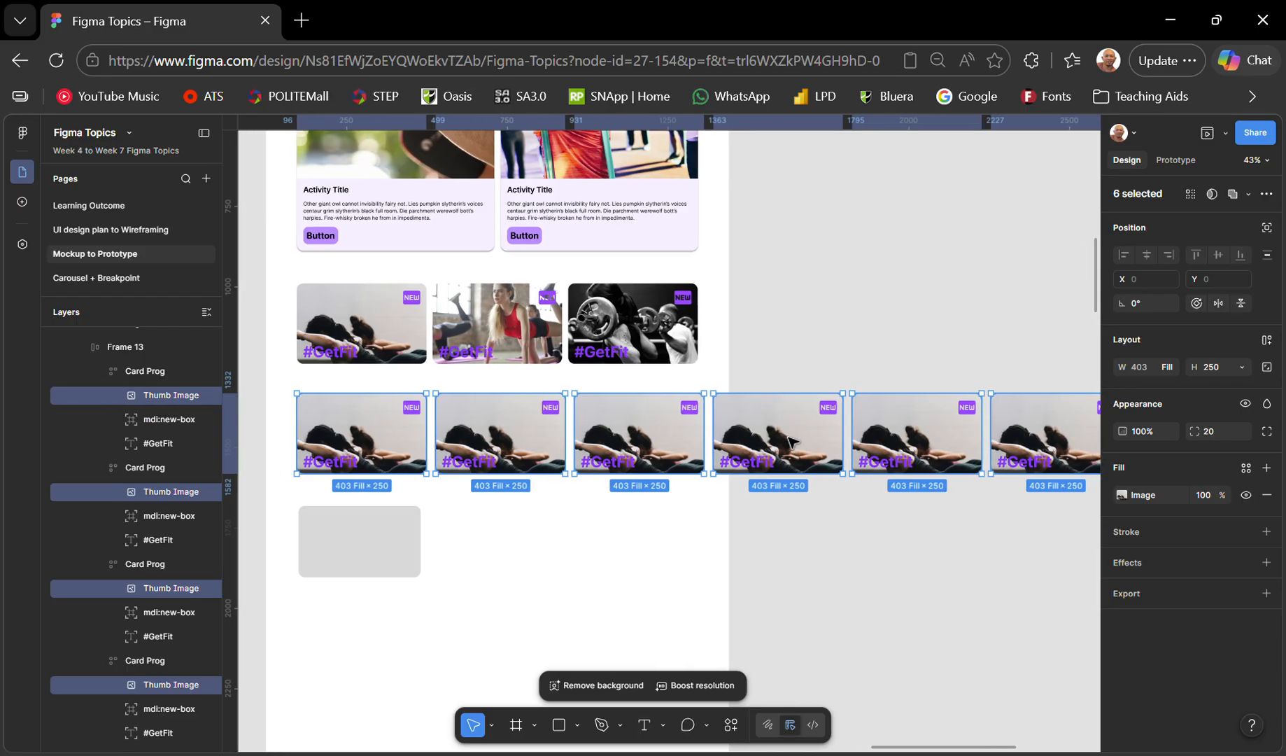
pyautogui.rightClick(779, 443)
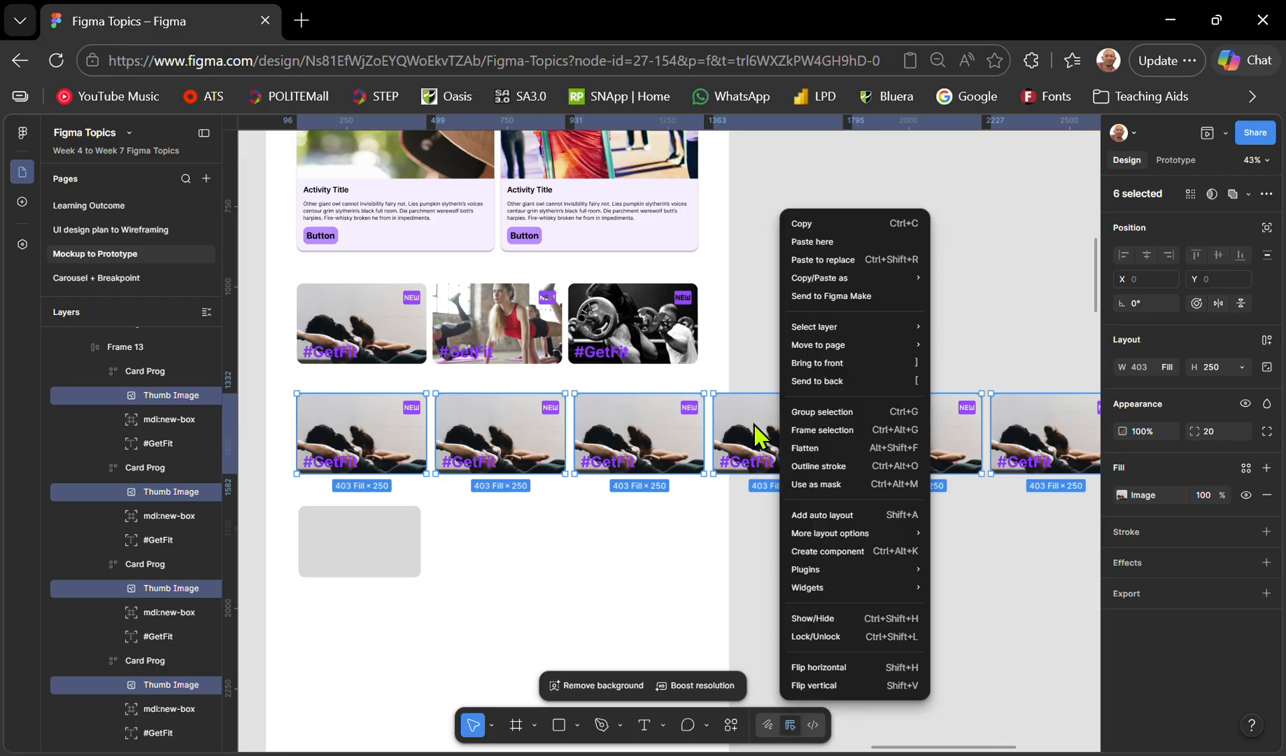
pyautogui.moveTo(837, 572)
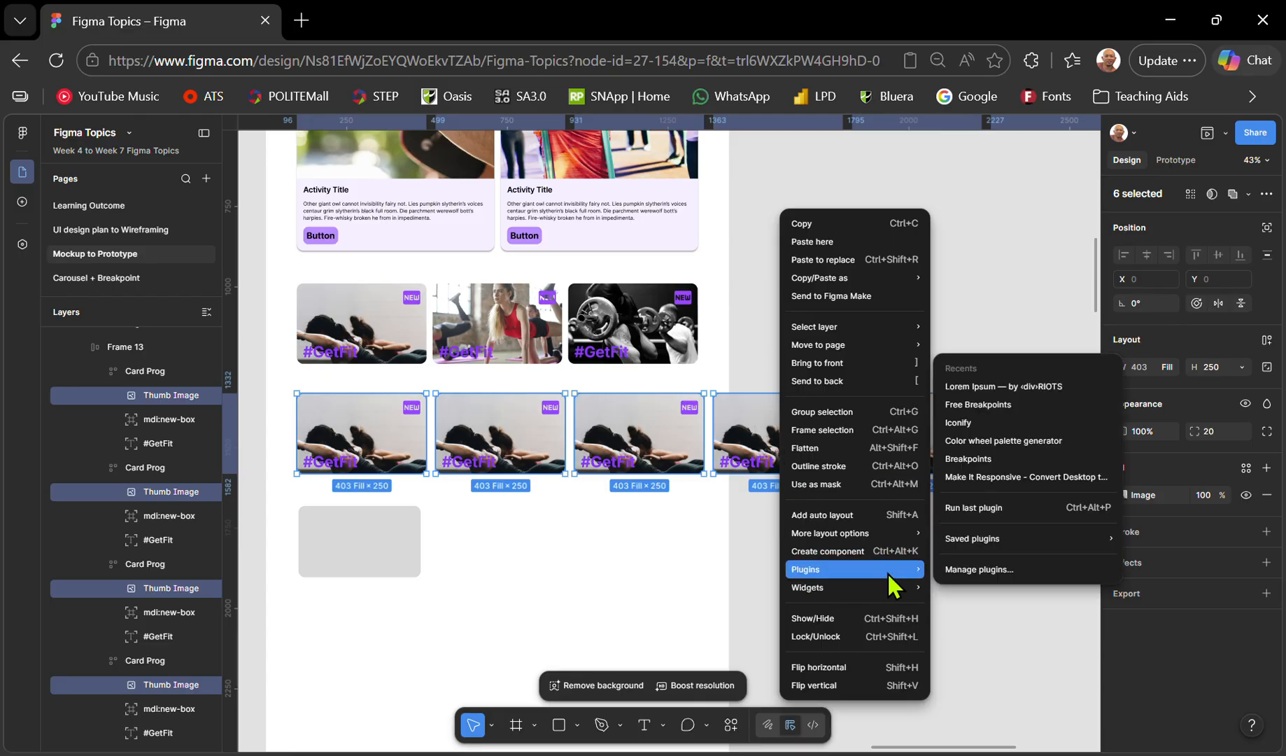
pyautogui.click(1088, 384)
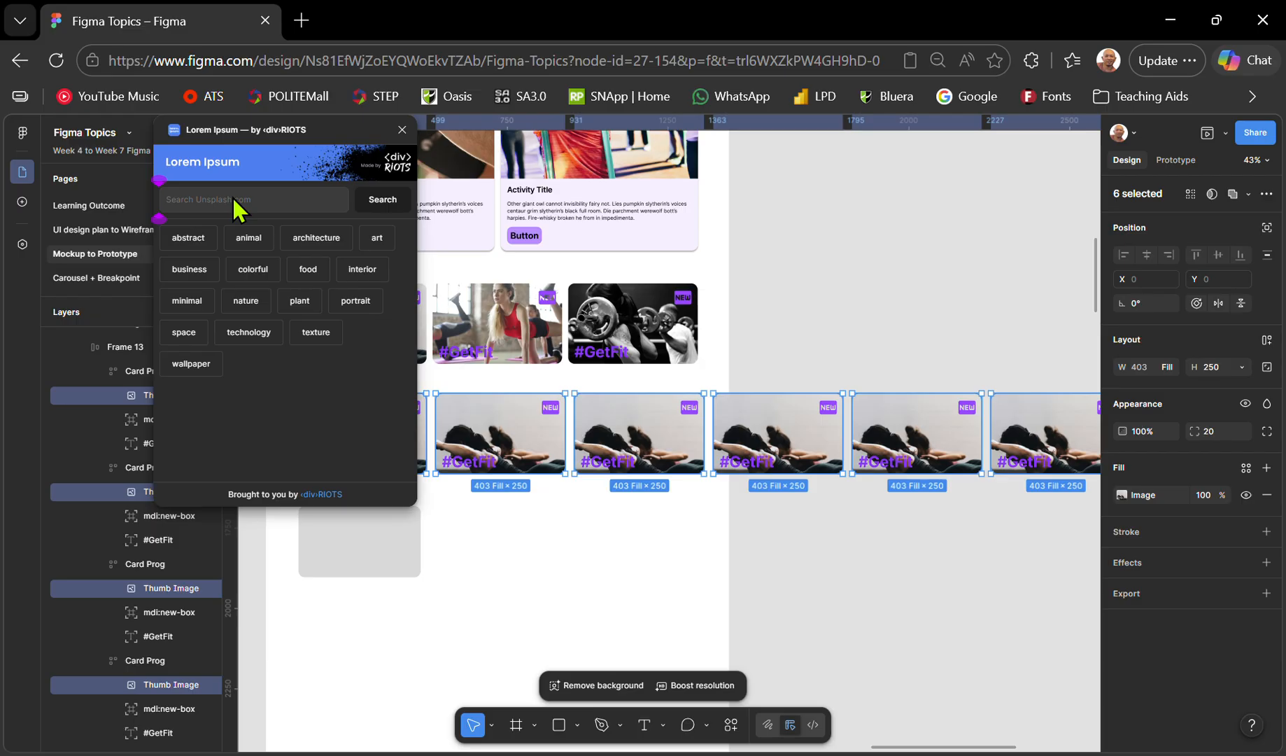
pyautogui.write('Workout')
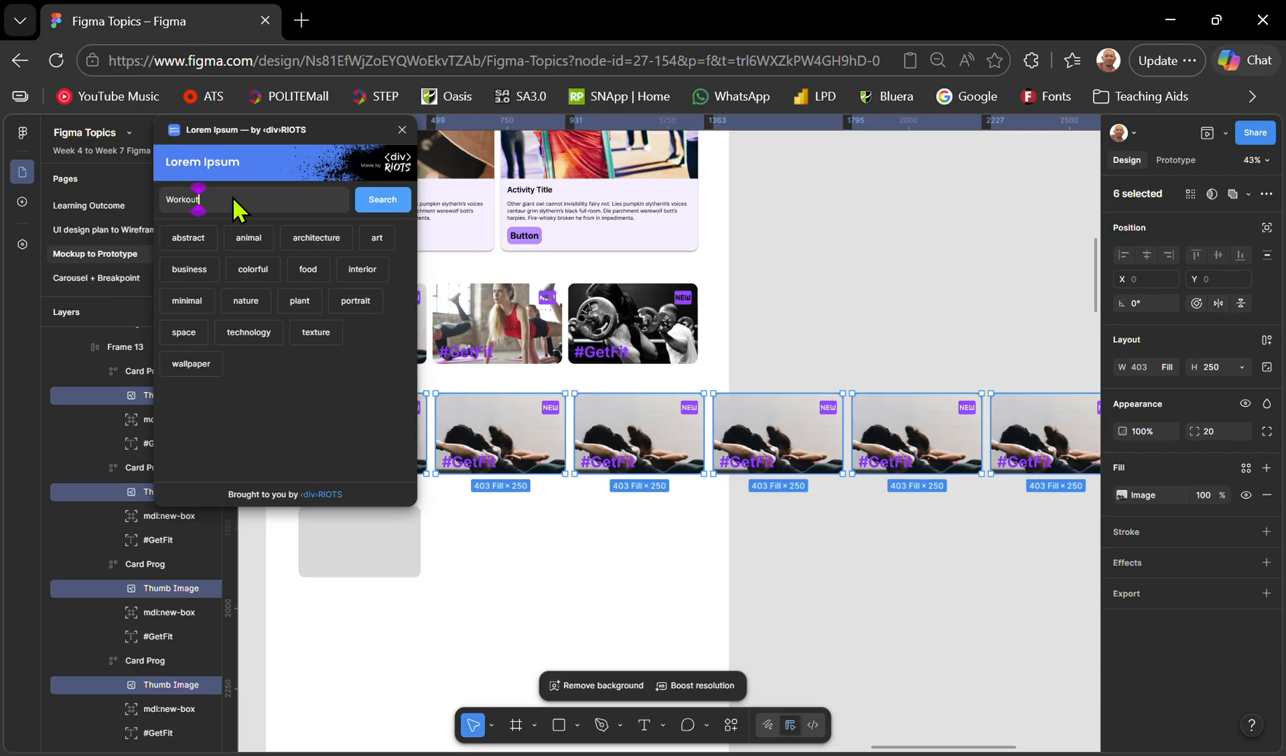
pyautogui.press('Return')
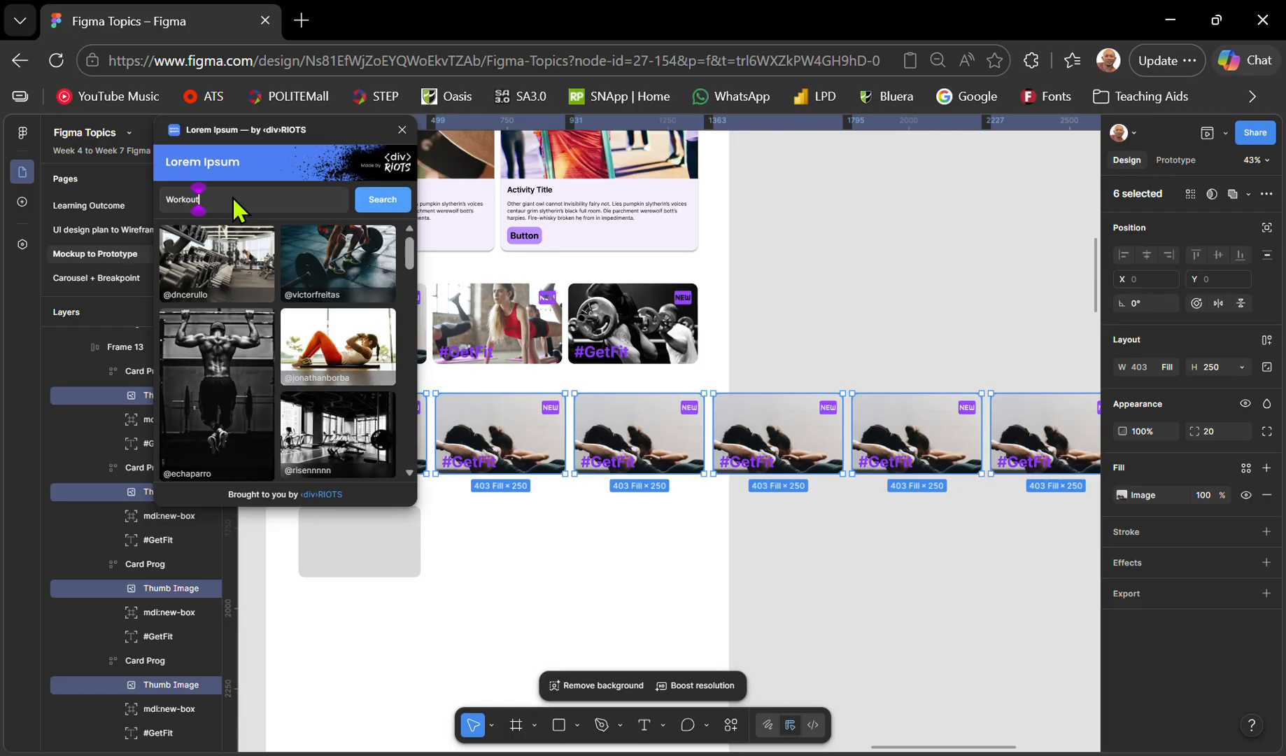
pyautogui.click(214, 280)
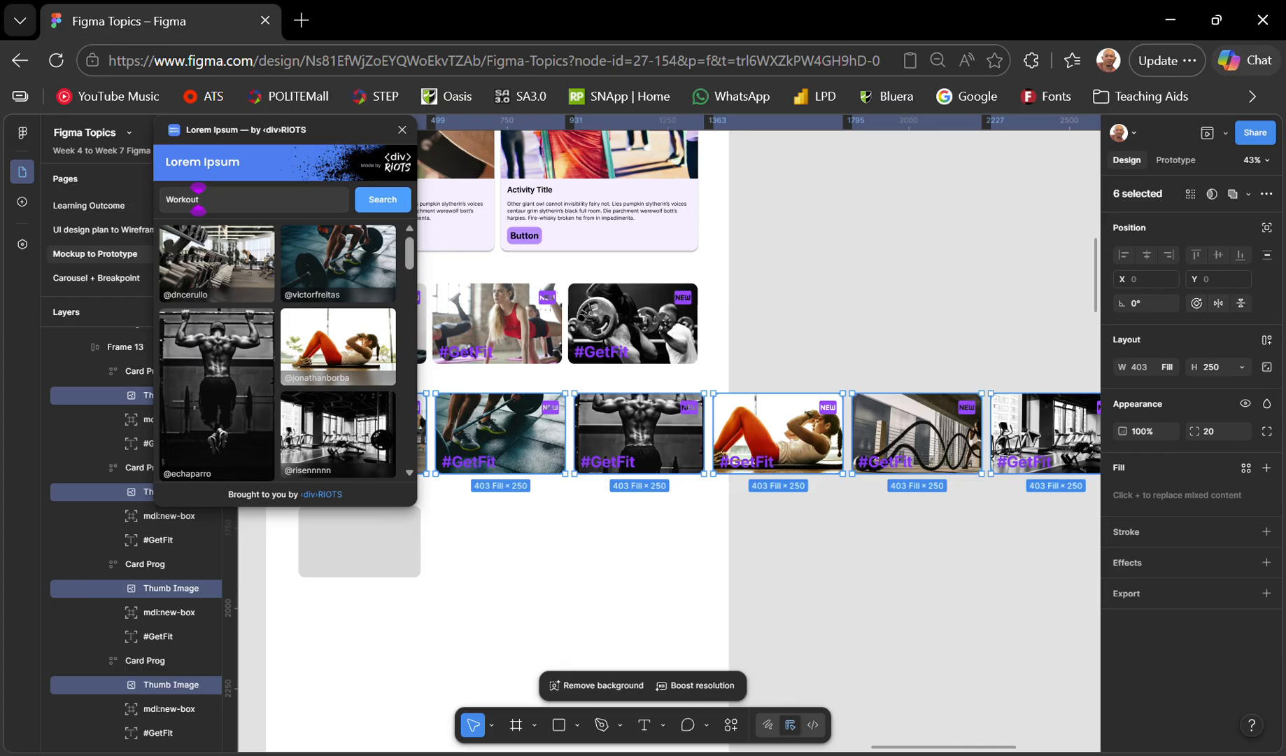
pyautogui.click(403, 129)
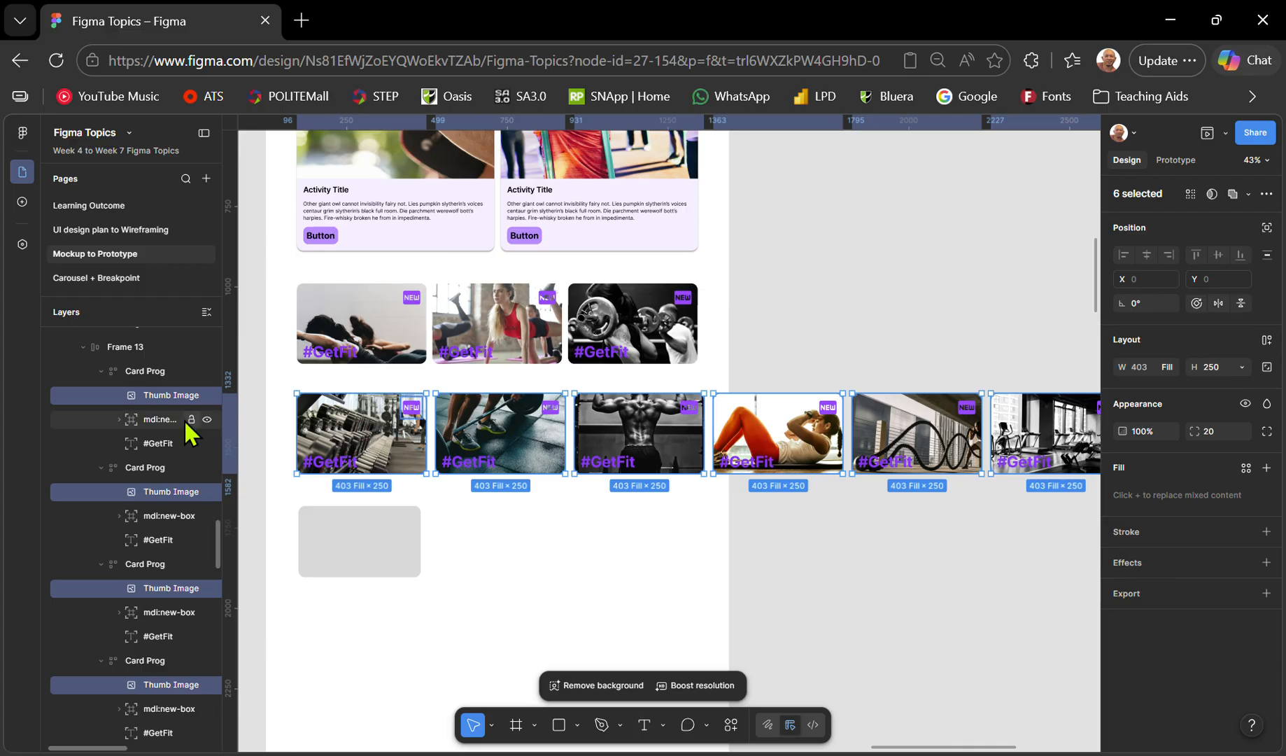
# Rename Frame 13 as "Section Horizontal slider"
pyautogui.scroll(3, 183, 420)
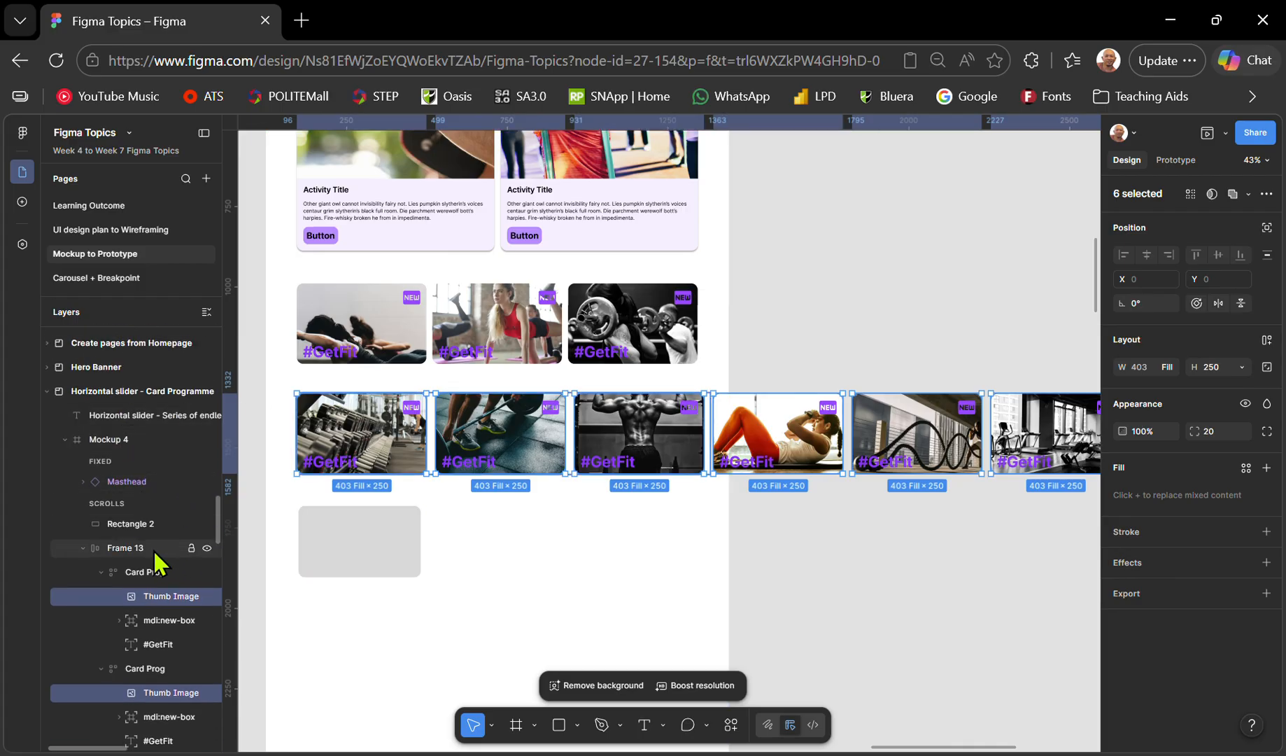
pyautogui.click(150, 550)
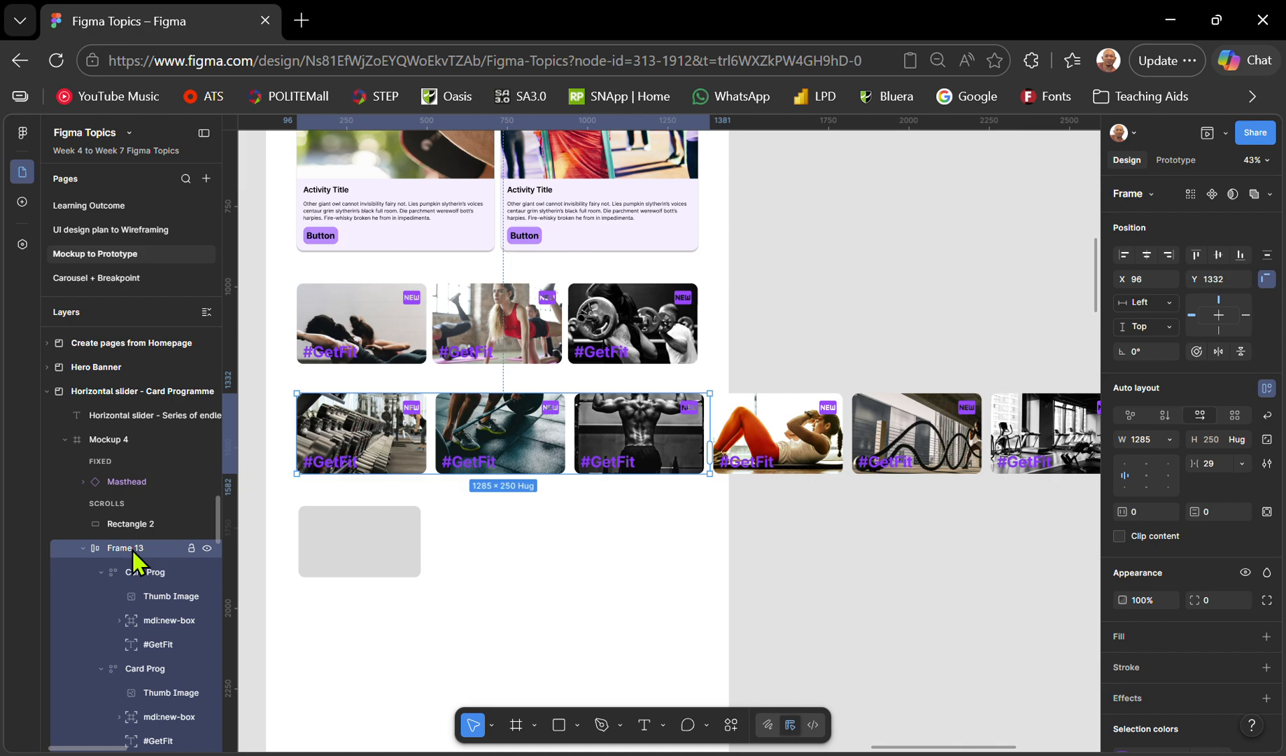
pyautogui.doubleClick(133, 549)
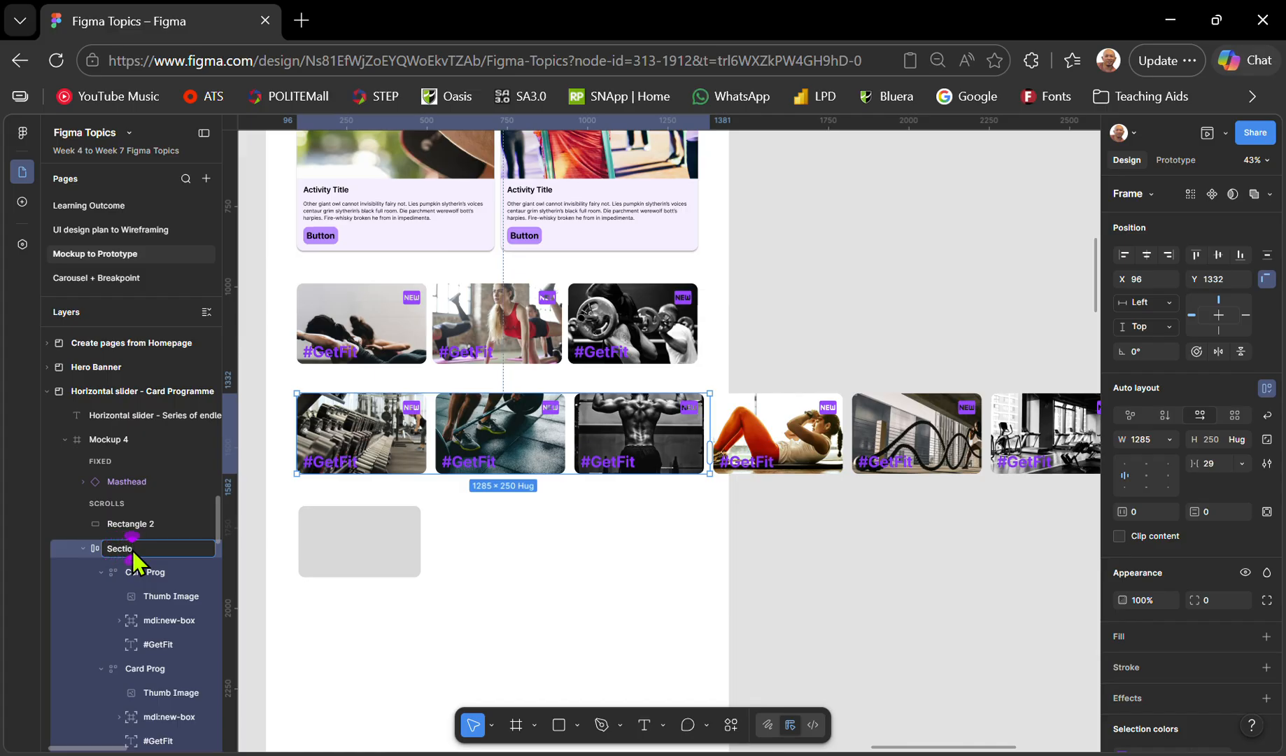
pyautogui.write('Section Horizontal slider')
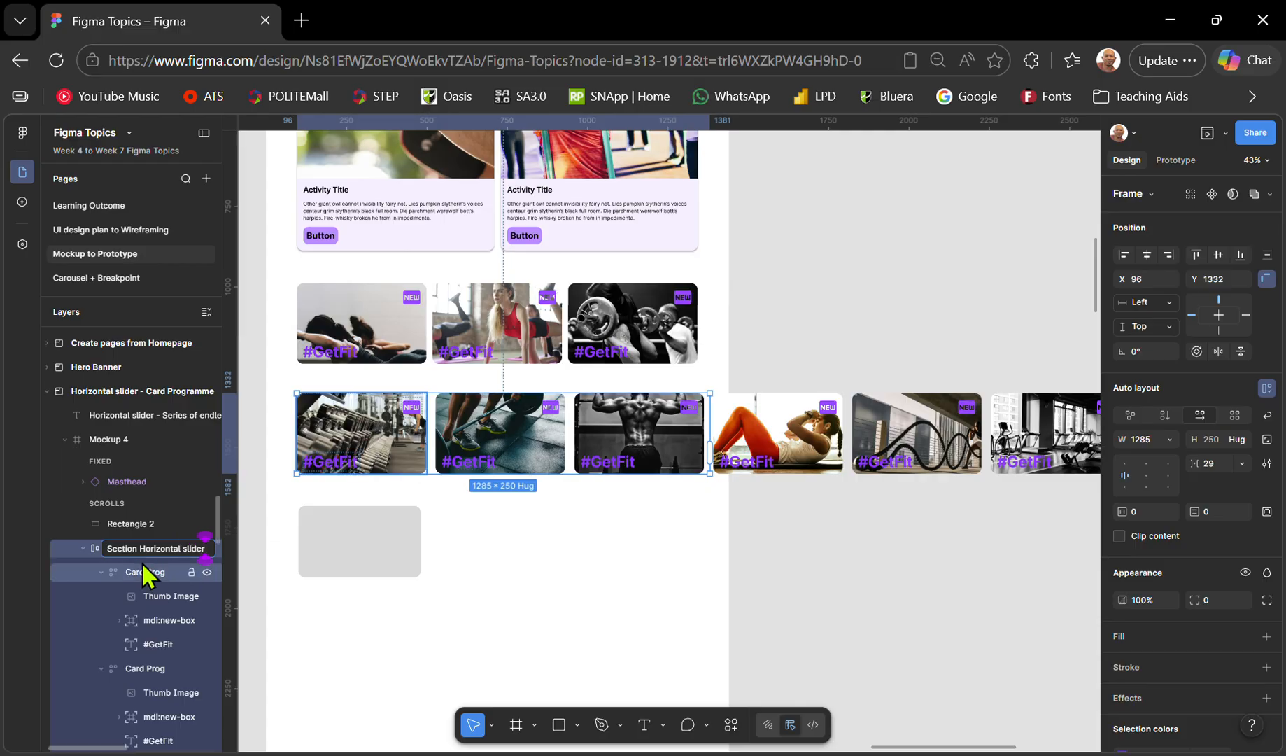
# Set the Section Horizontal slider frame's prototype scroll overflow to Horizontal
pyautogui.click(1184, 165)
pyautogui.click(1185, 165)
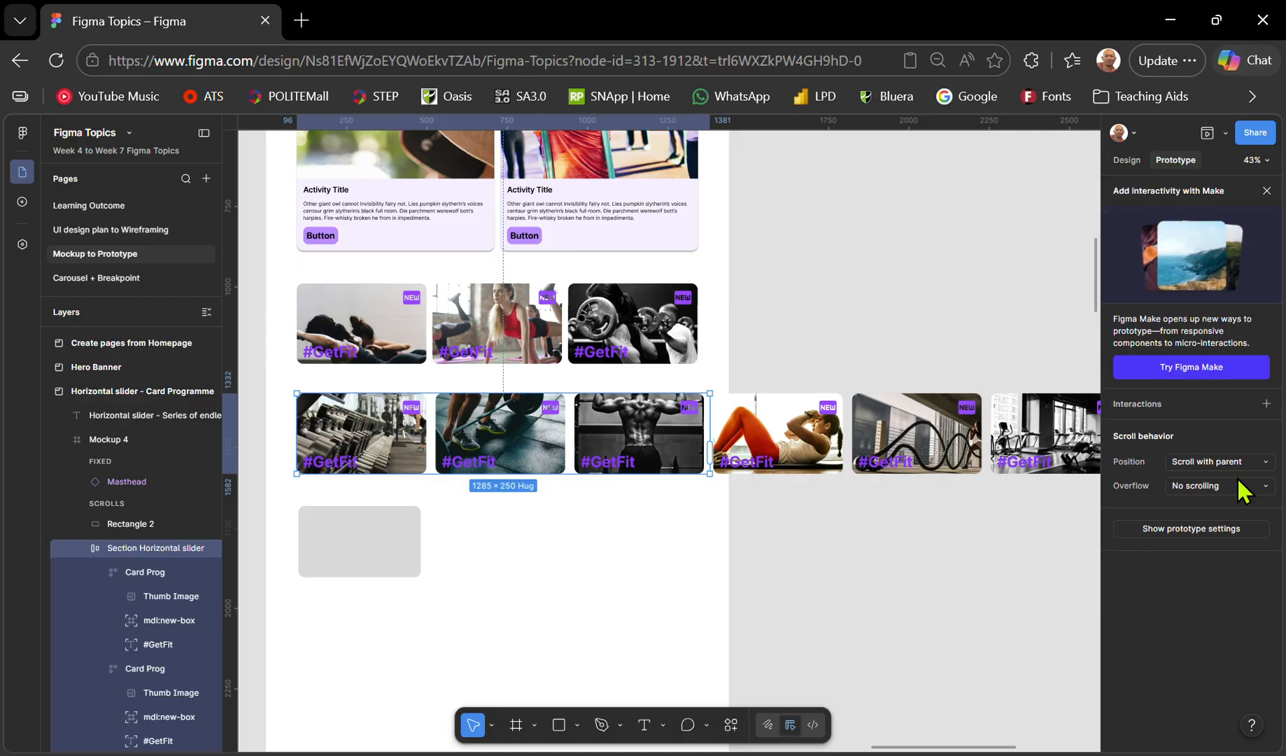
pyautogui.click(1242, 487)
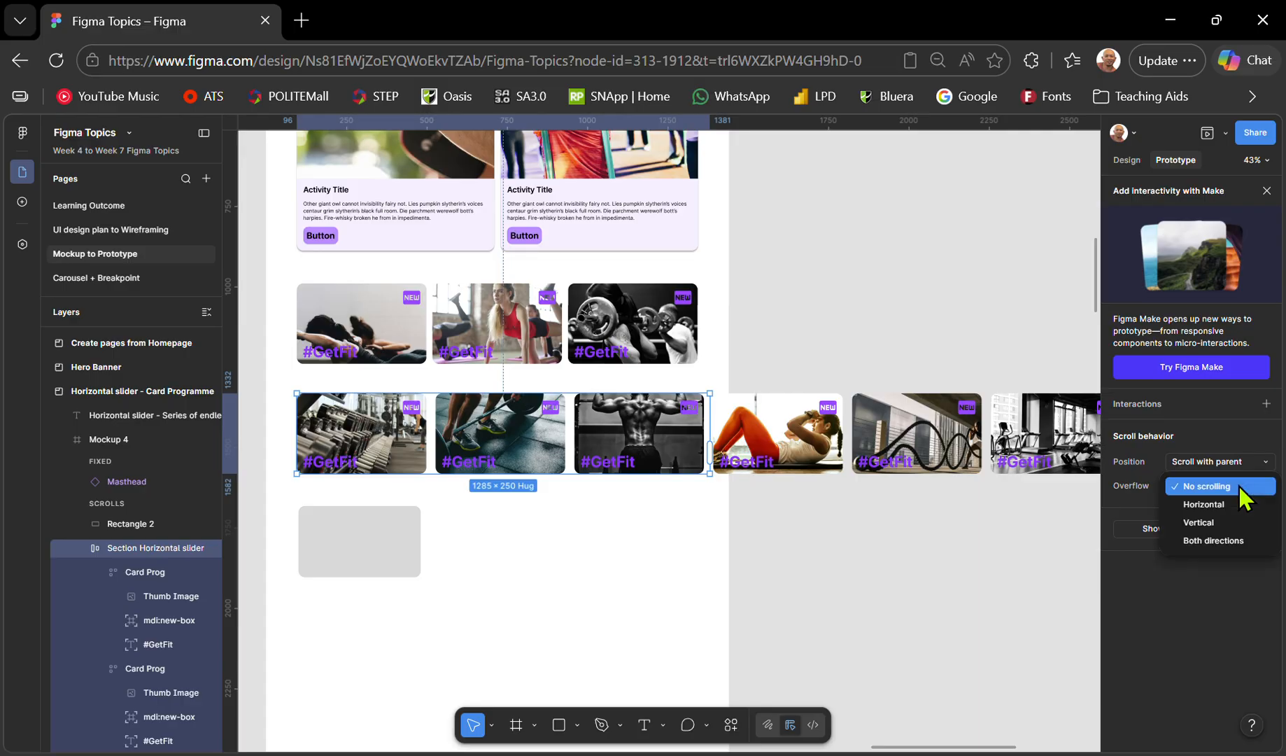
pyautogui.click(1243, 504)
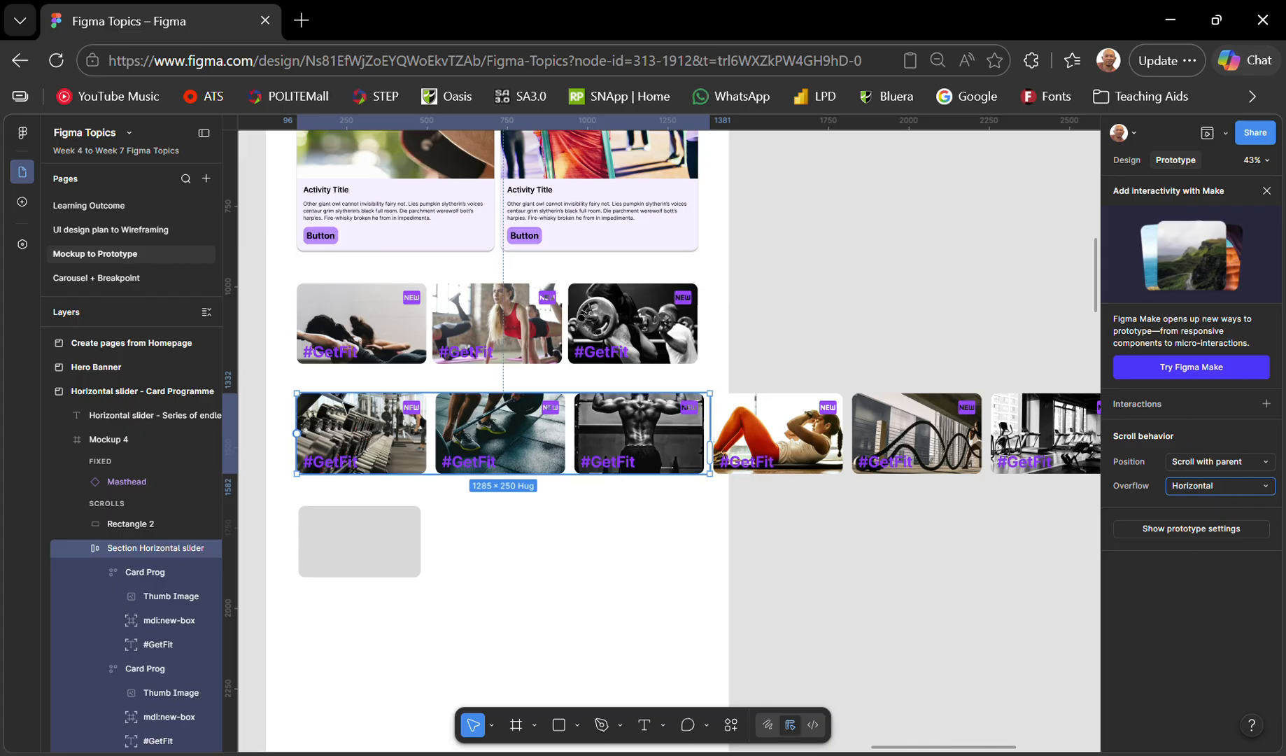
# Open a prototype preview of the Mockup 4 frame
pyautogui.scroll(3, 360, 404)
pyautogui.scroll(2, 361, 404)
pyautogui.scroll(2, 367, 406)
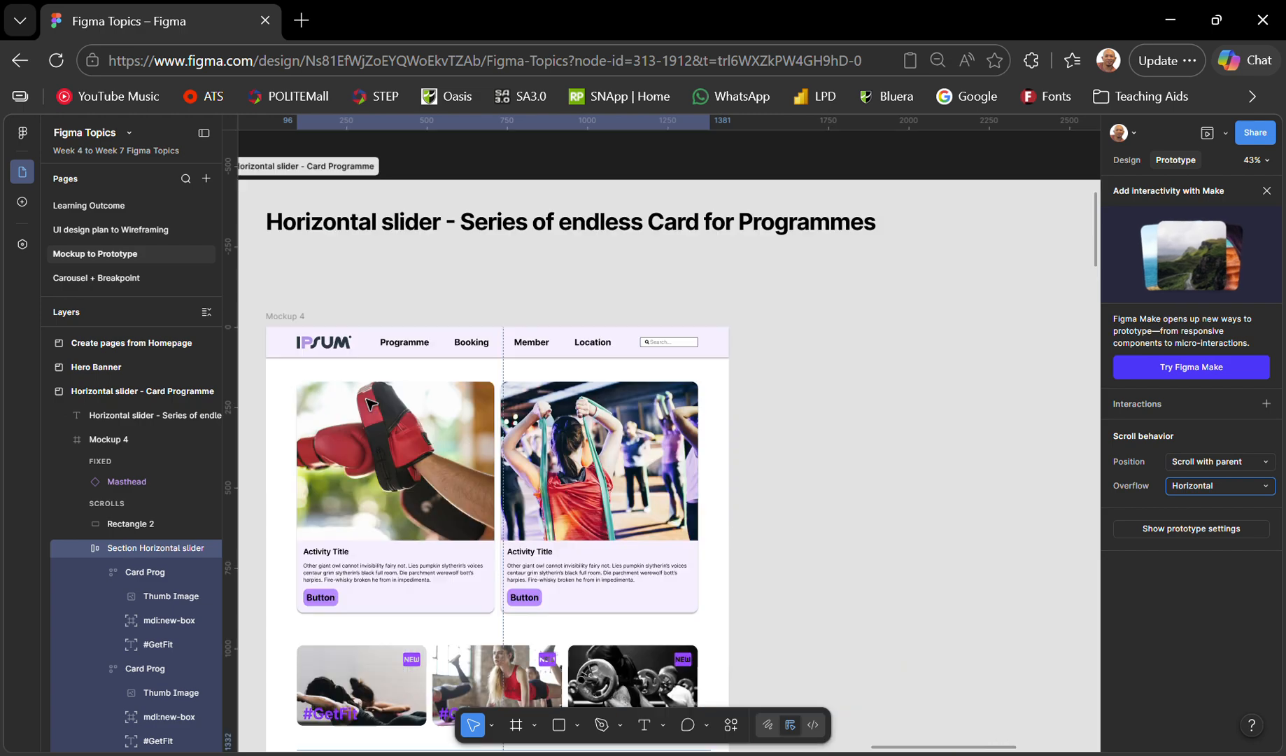
pyautogui.click(287, 319)
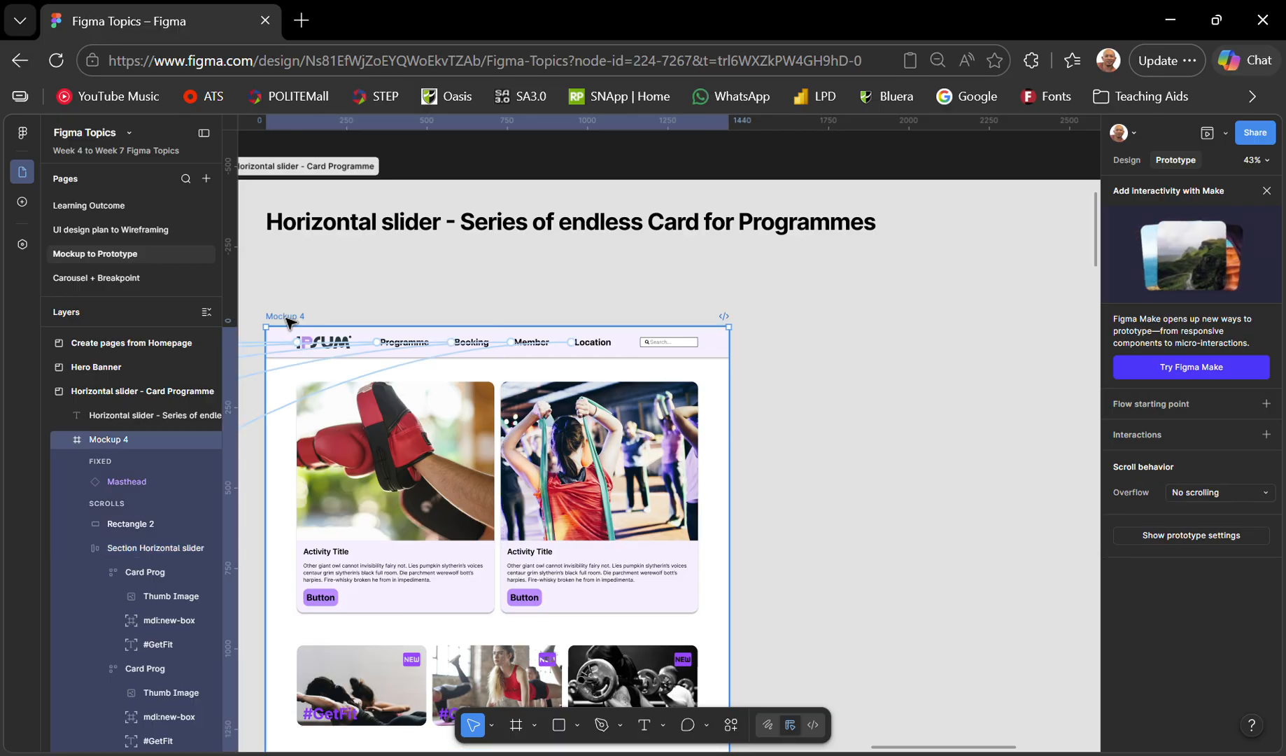
pyautogui.press('ctrl')
pyautogui.press('ctrl')
pyautogui.click(1226, 133)
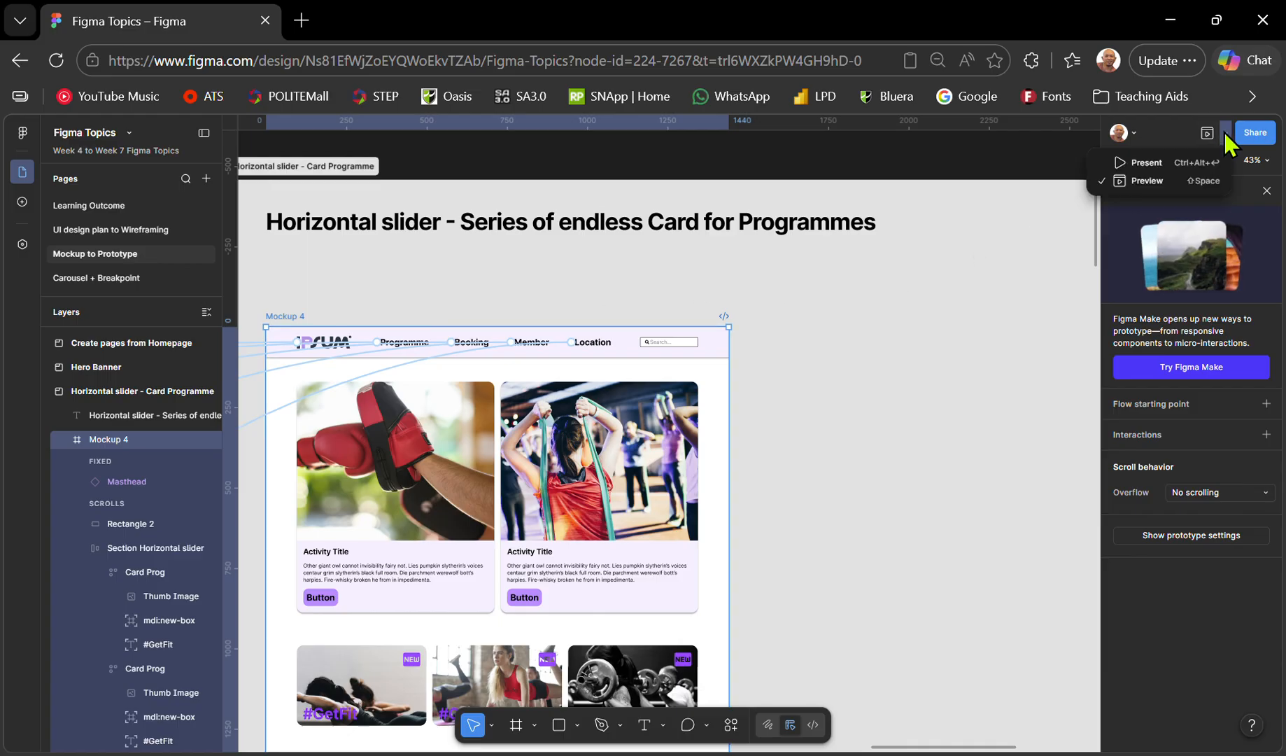
pyautogui.click(1196, 182)
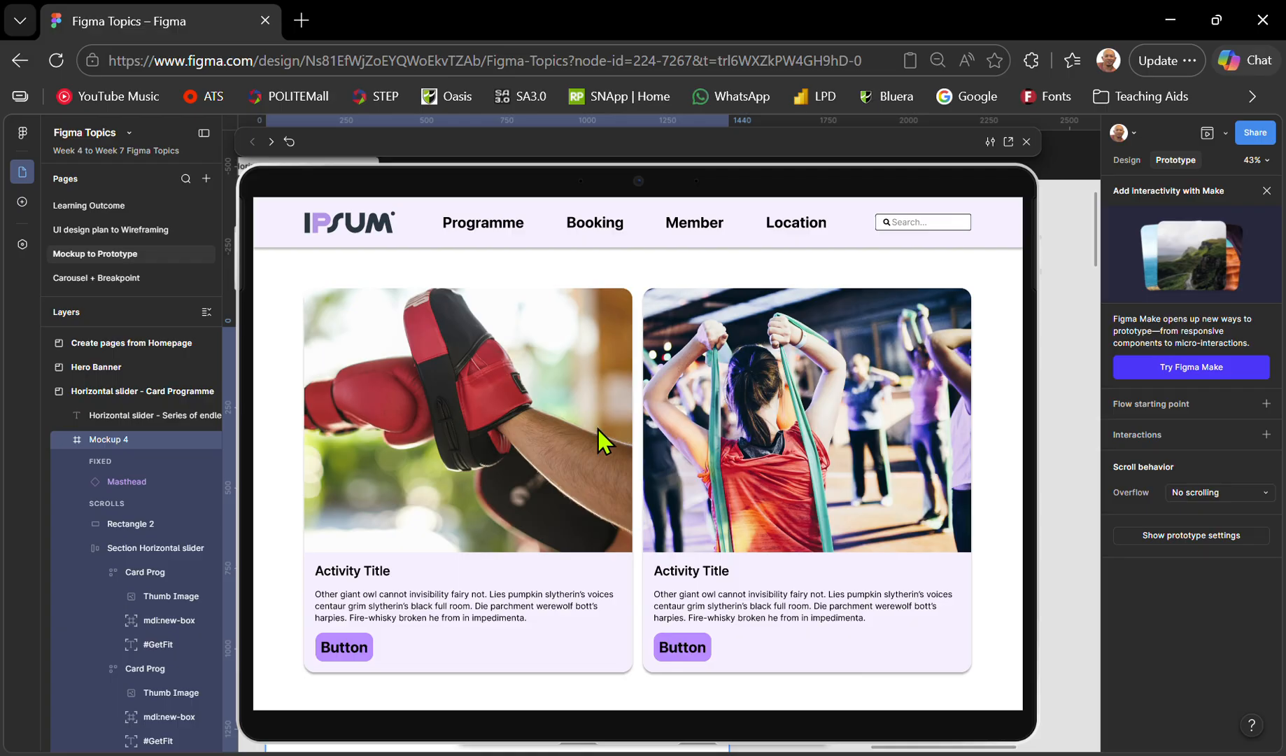
# Go to the new card slider in the preview and test whether its cards scroll horizontally
pyautogui.scroll(-5, 637, 434)
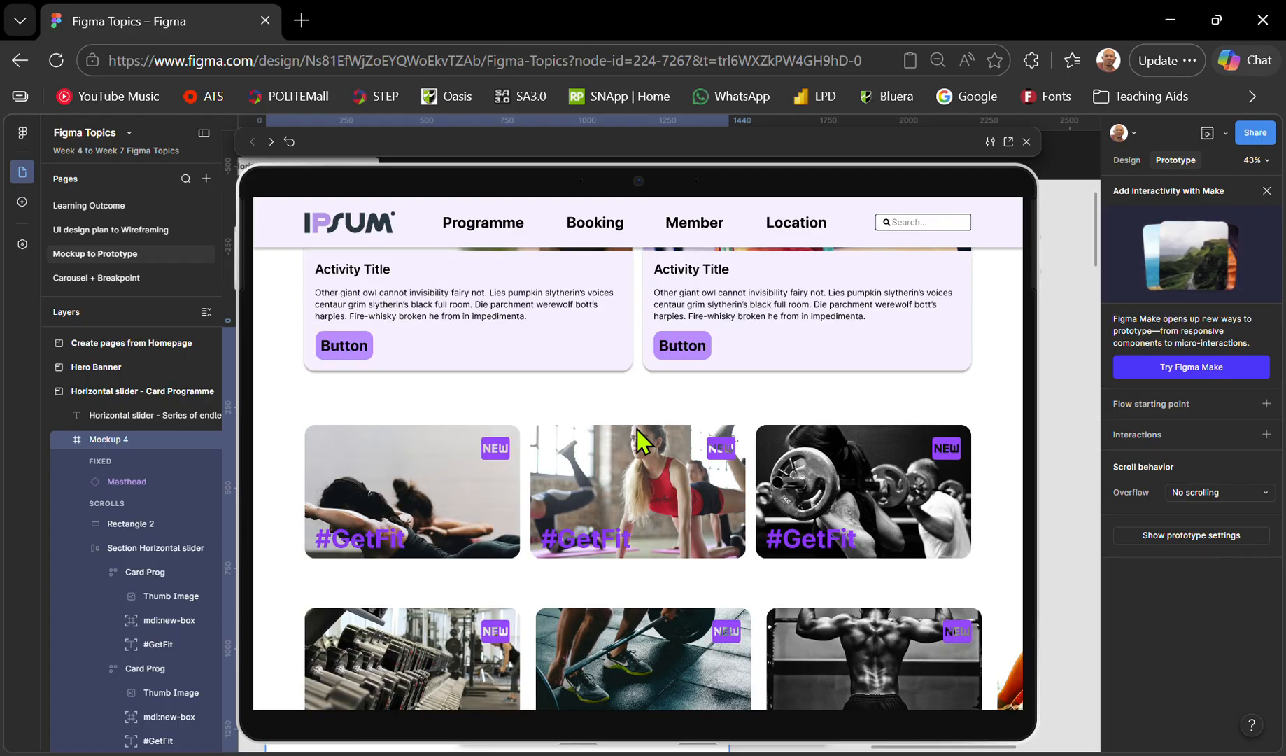
pyautogui.scroll(-3, 637, 430)
pyautogui.moveTo(867, 290); pyautogui.dragTo(894, 308)
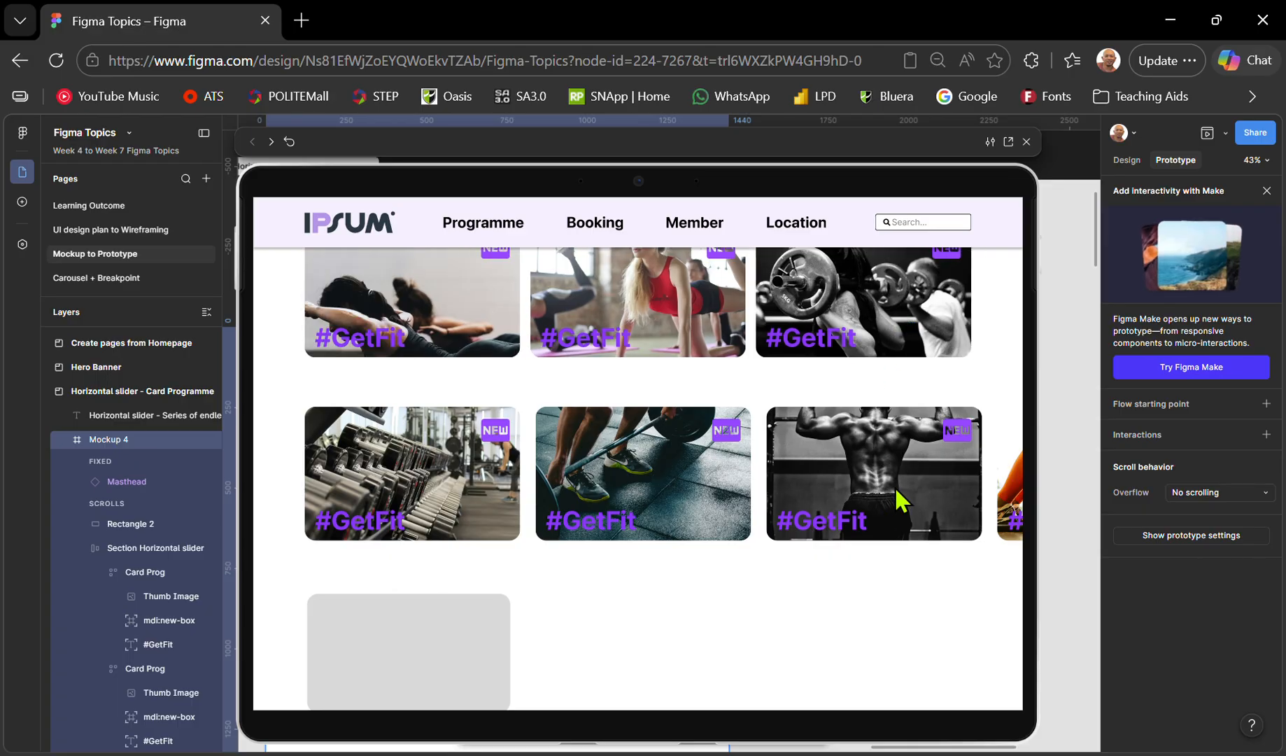
pyautogui.moveTo(897, 498); pyautogui.dragTo(994, 497)
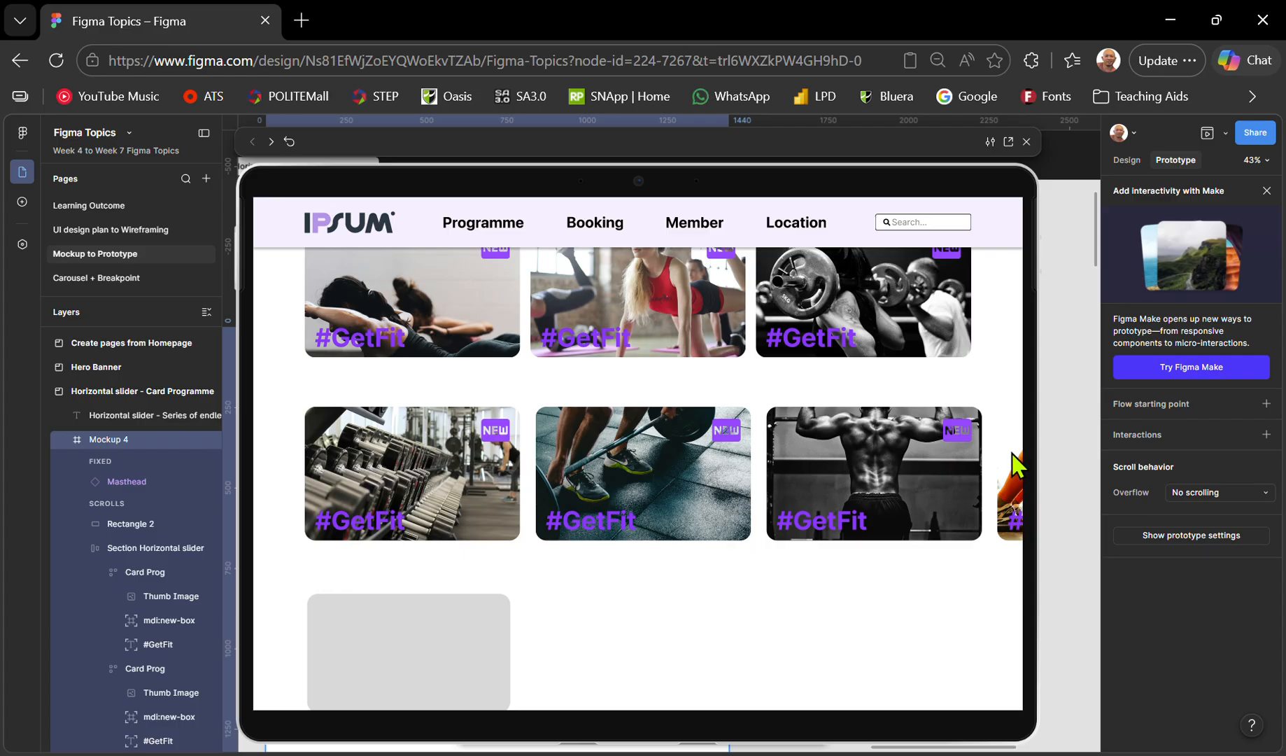
pyautogui.scroll(3, 1002, 483)
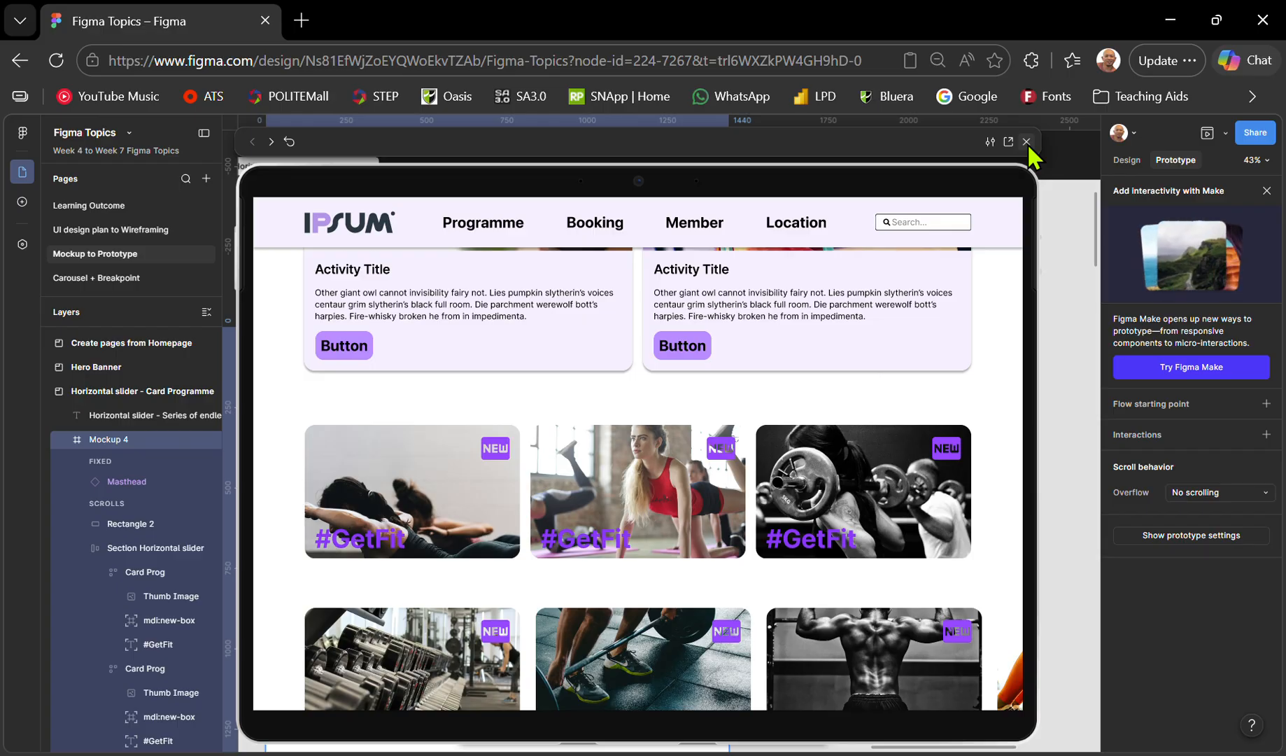
pyautogui.scroll(-4, 882, 516)
pyautogui.scroll(2, 883, 514)
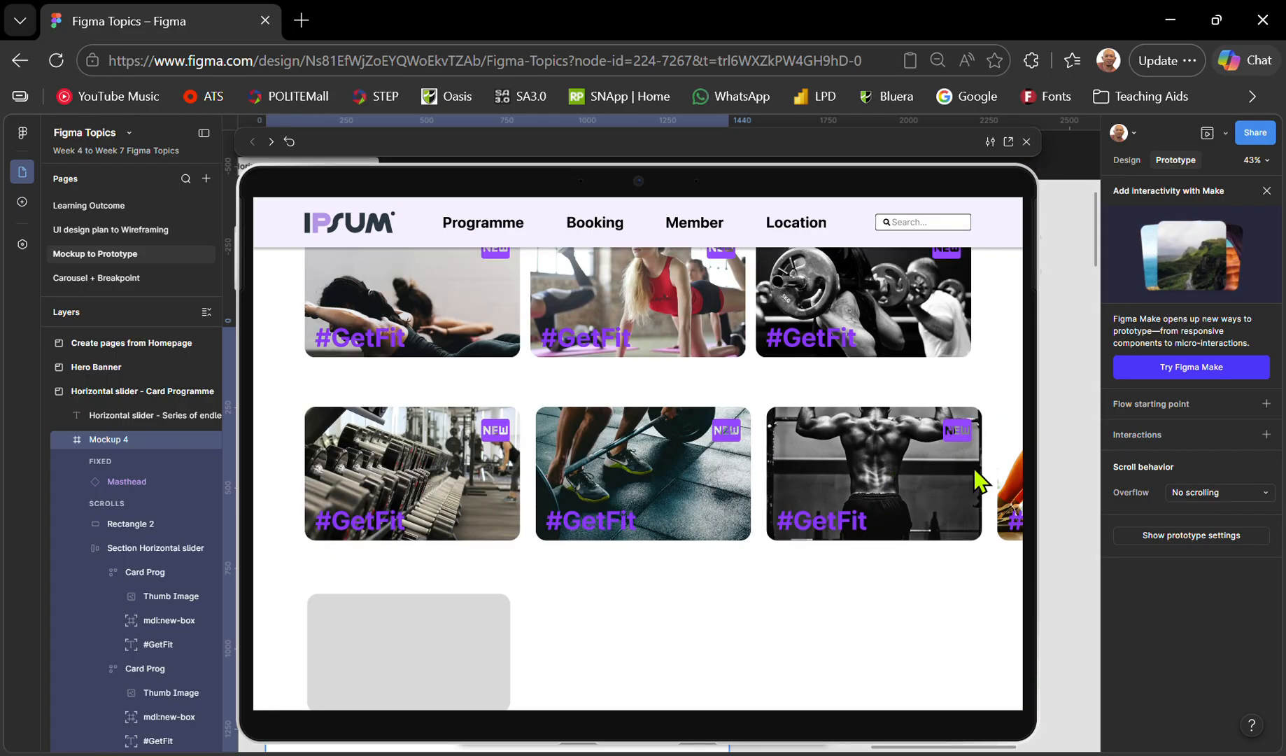